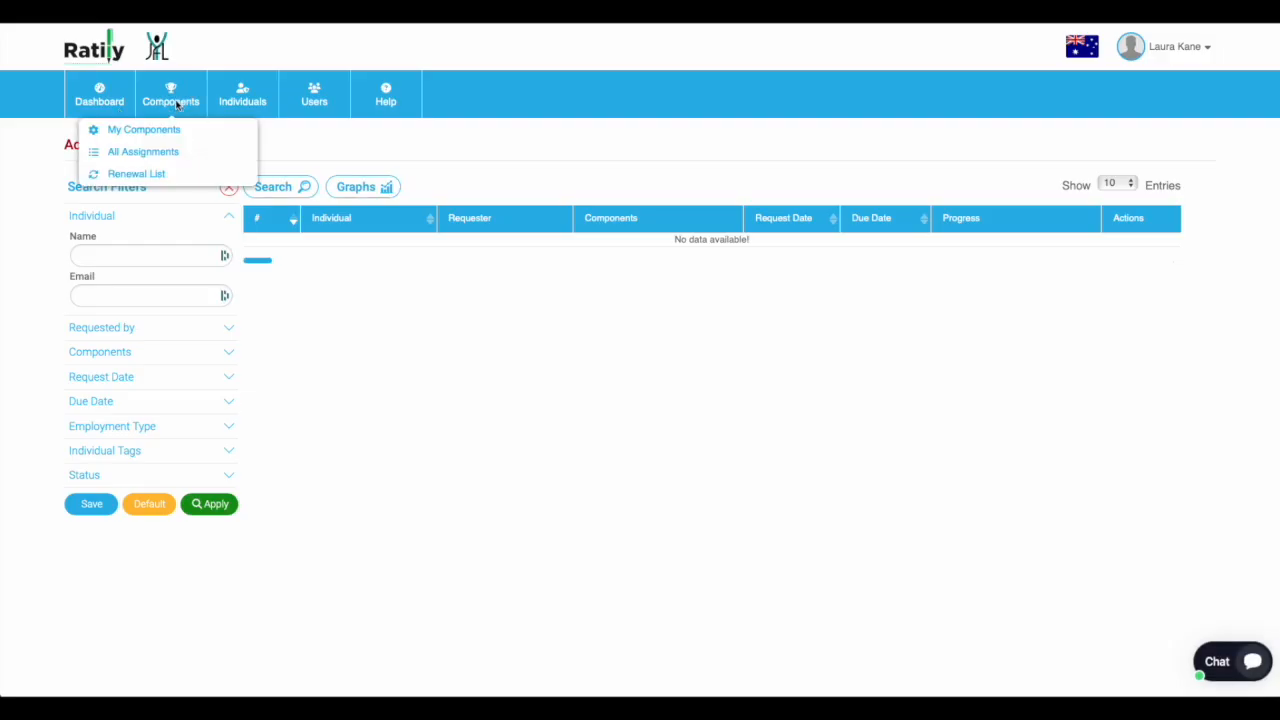
- View the Coaches Accreditations directory in My Components, and open the Individuals list
click(176, 104)
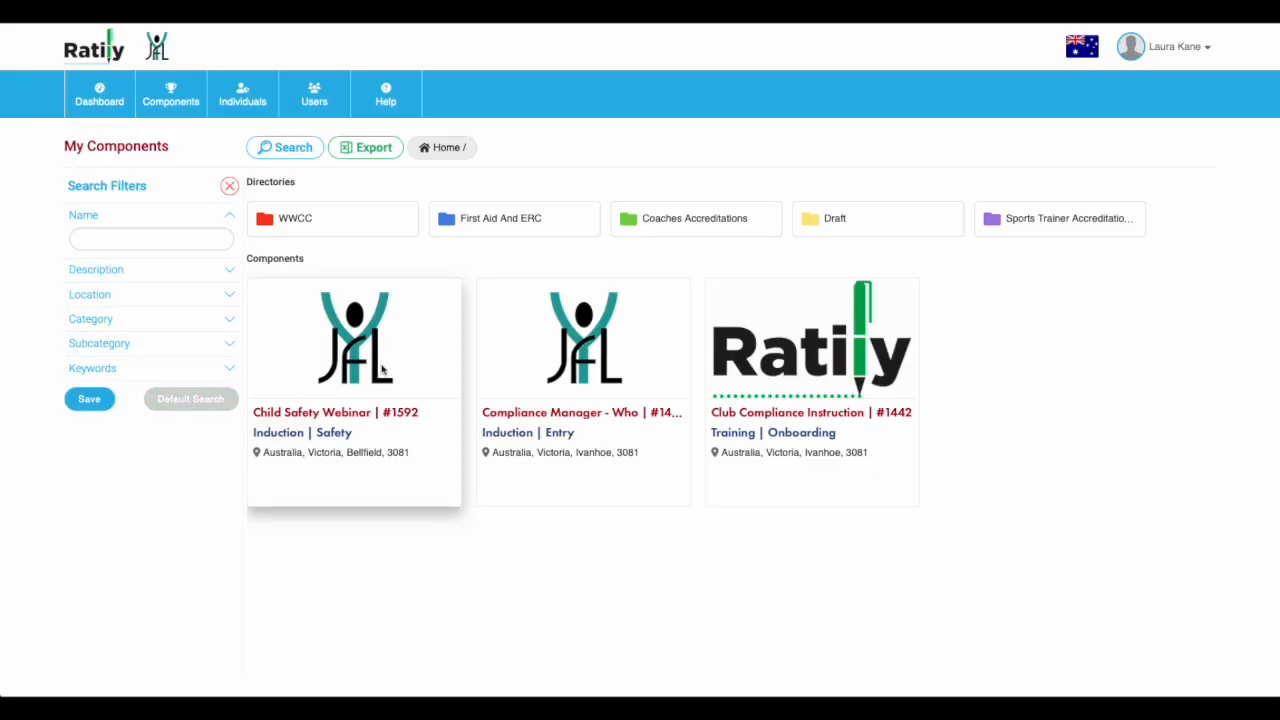
click(692, 220)
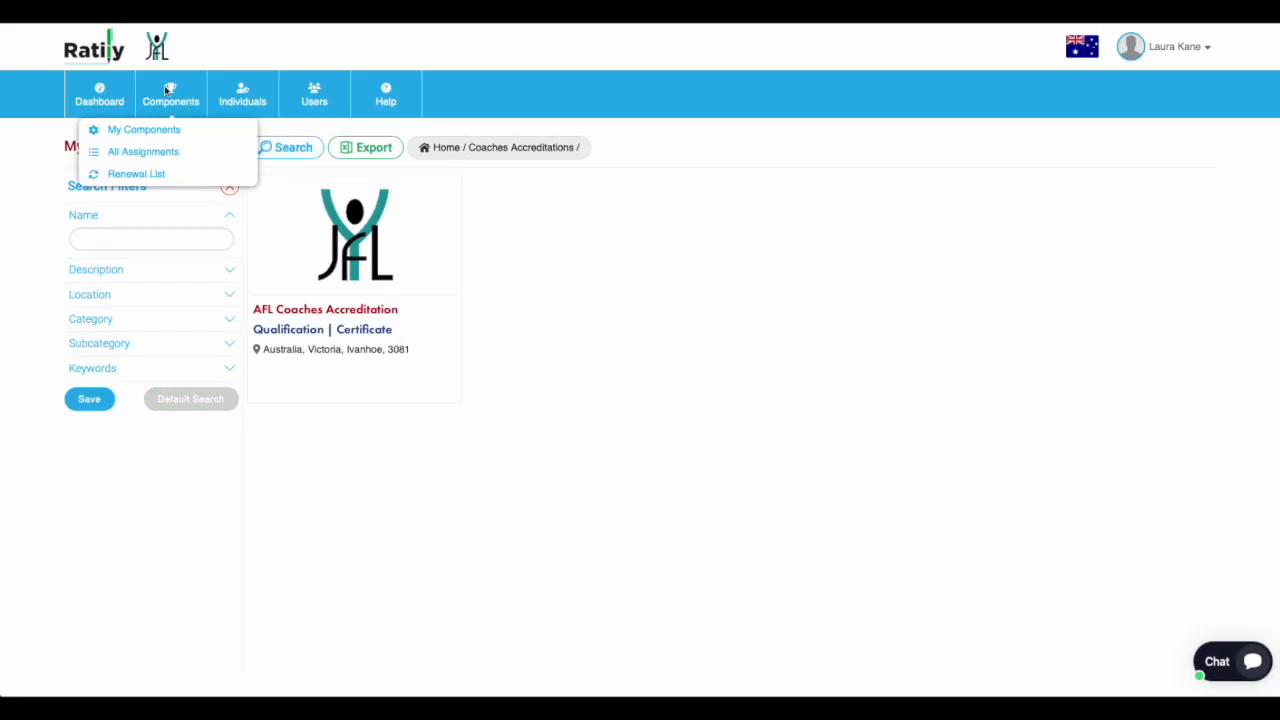
mouse_move(228, 96)
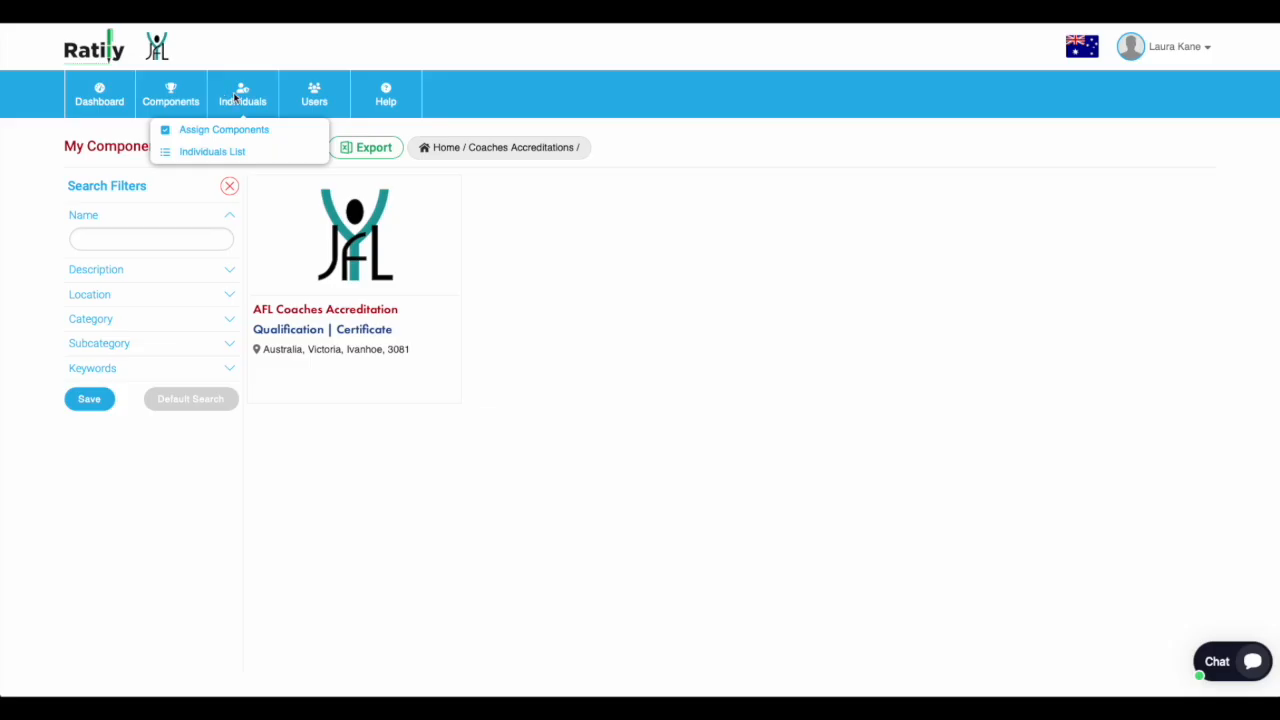
click(236, 155)
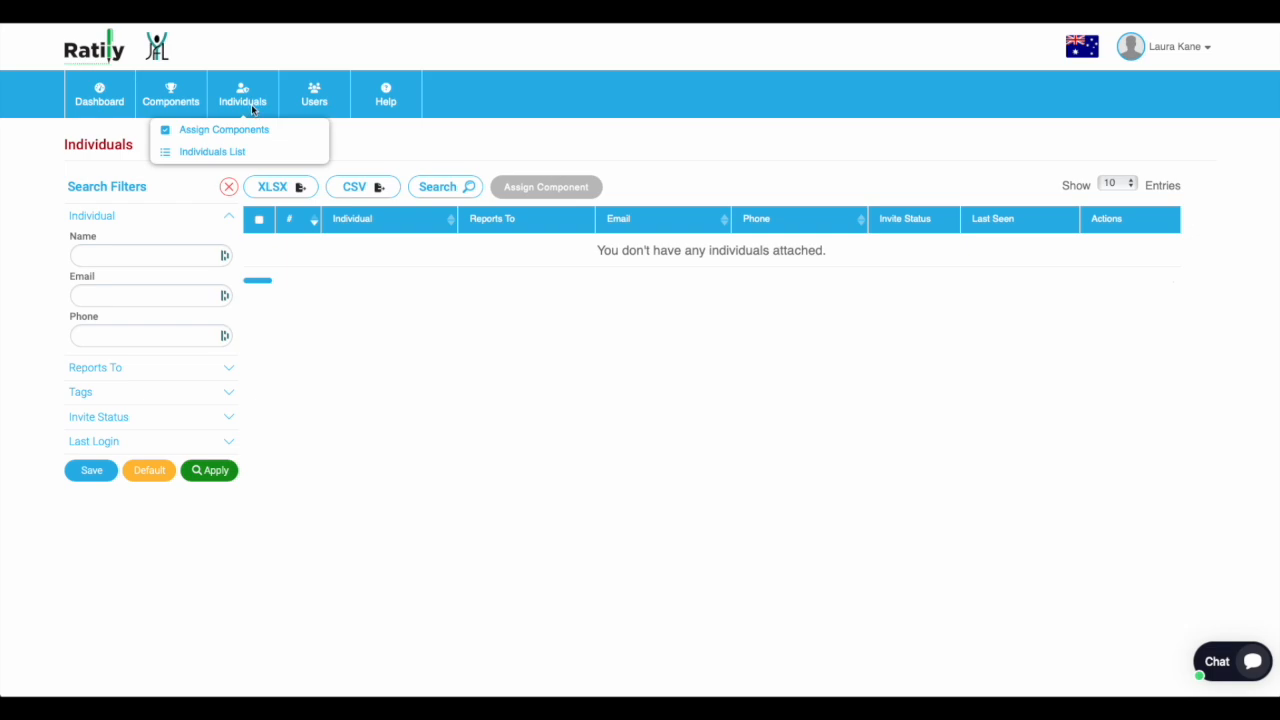
- Open the Users Tree View and look through the hierarchy down to the last club manager
click(310, 100)
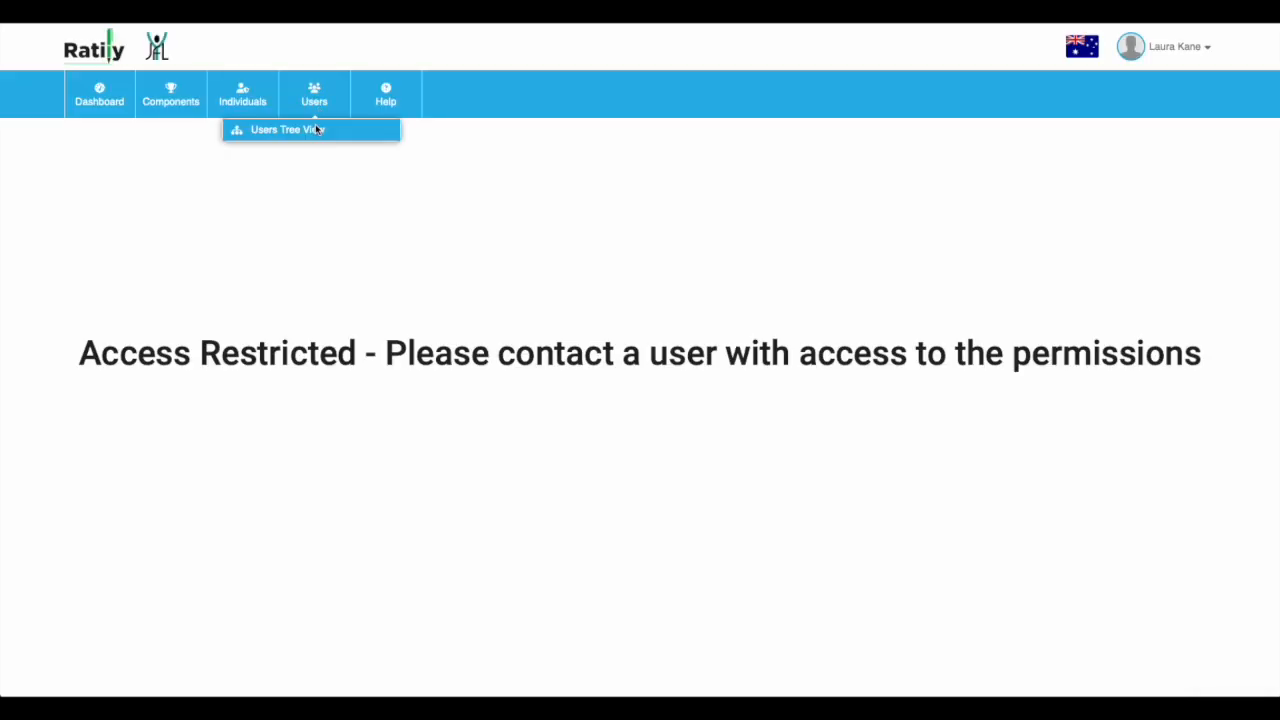
click(314, 130)
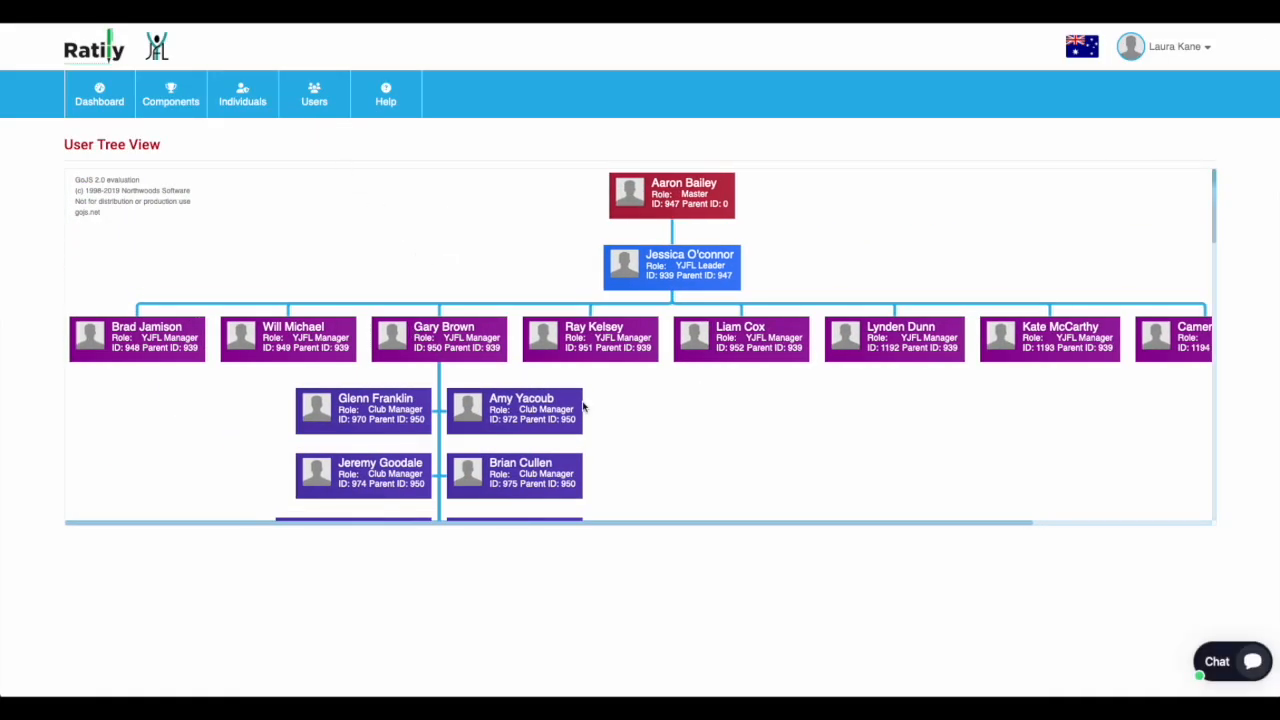
scroll(580, 409, down, 2)
scroll(583, 407, down, 15)
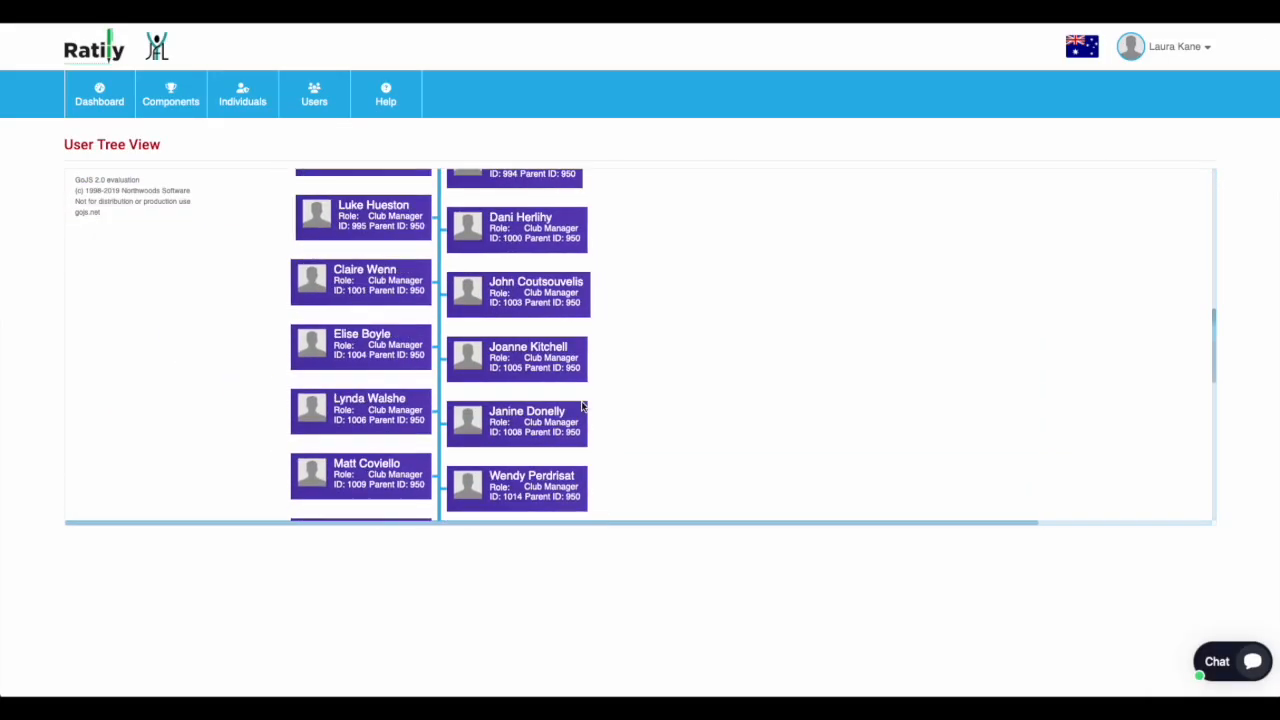
scroll(583, 407, down, 5)
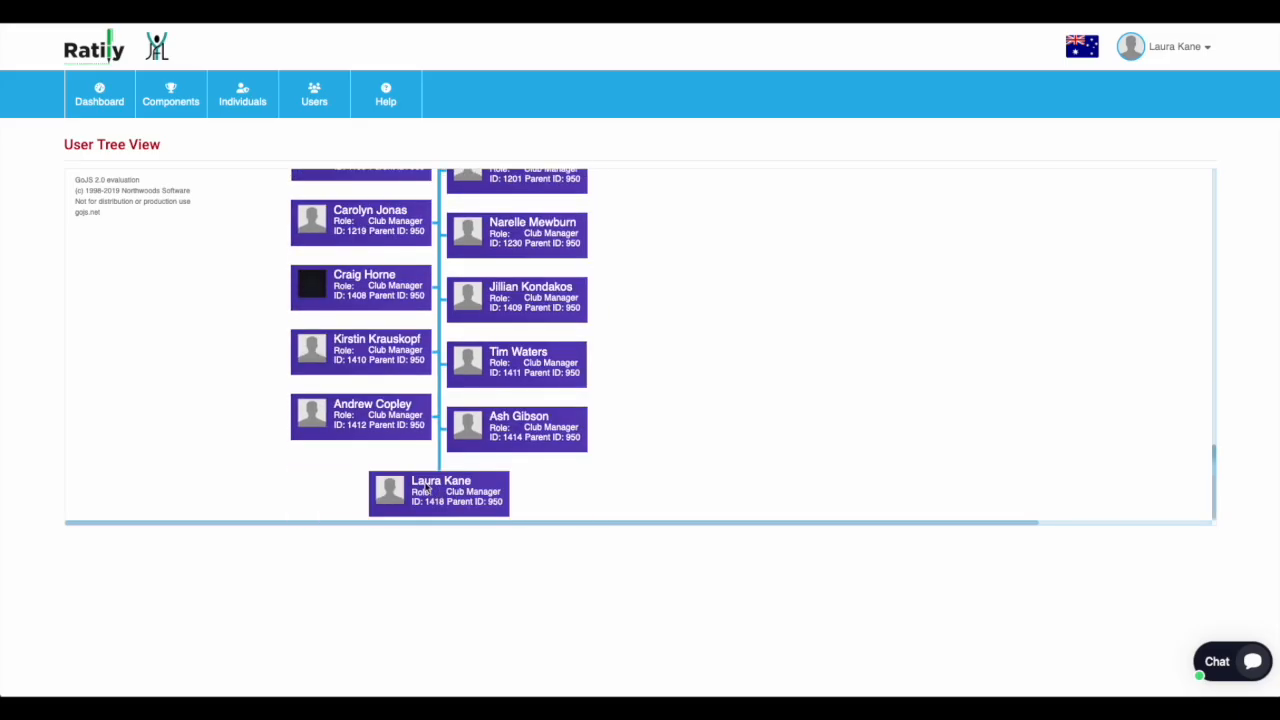
- Expand the Dashboard and Individuals topics in the Help Section and play the Assign Components video
mouse_move(337, 117)
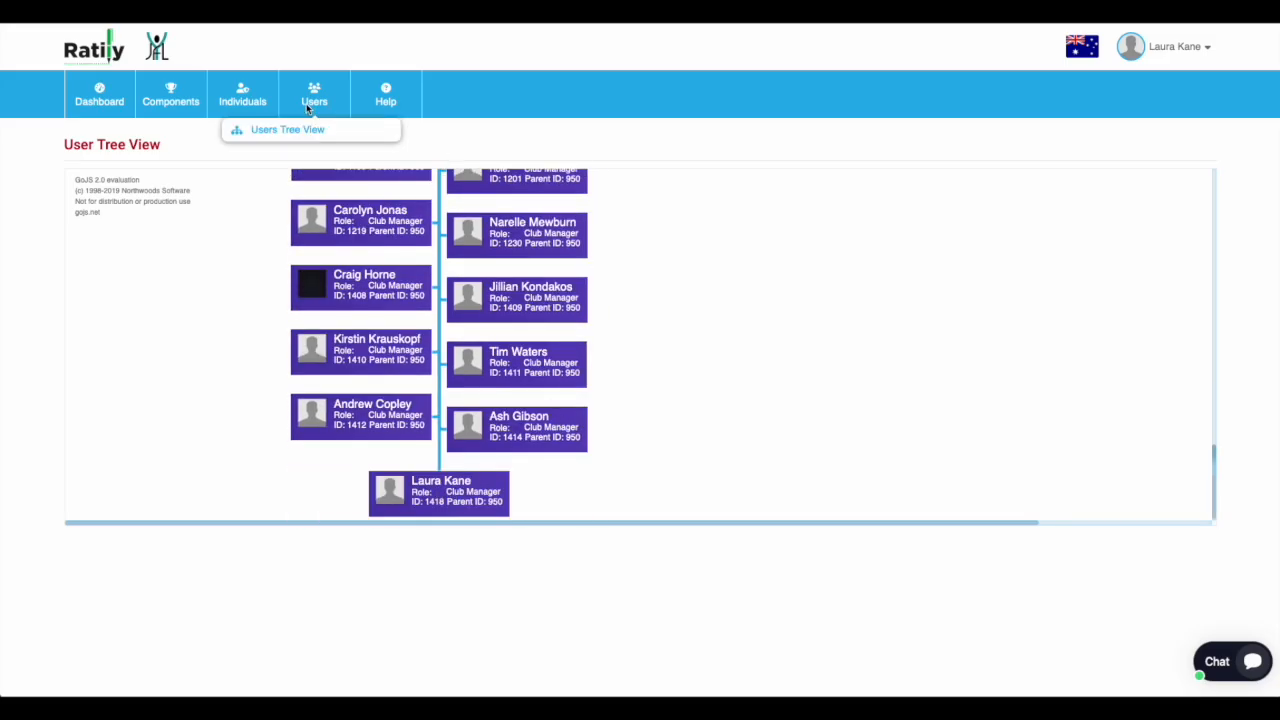
click(397, 99)
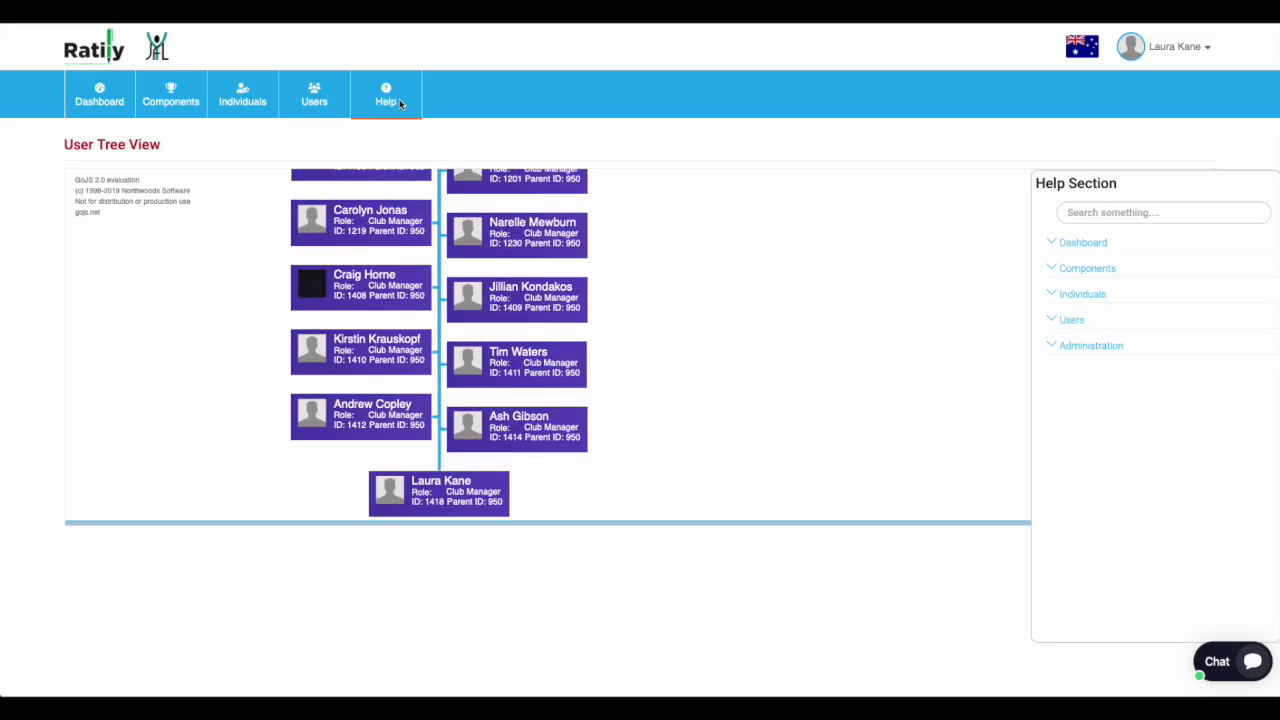
click(1086, 246)
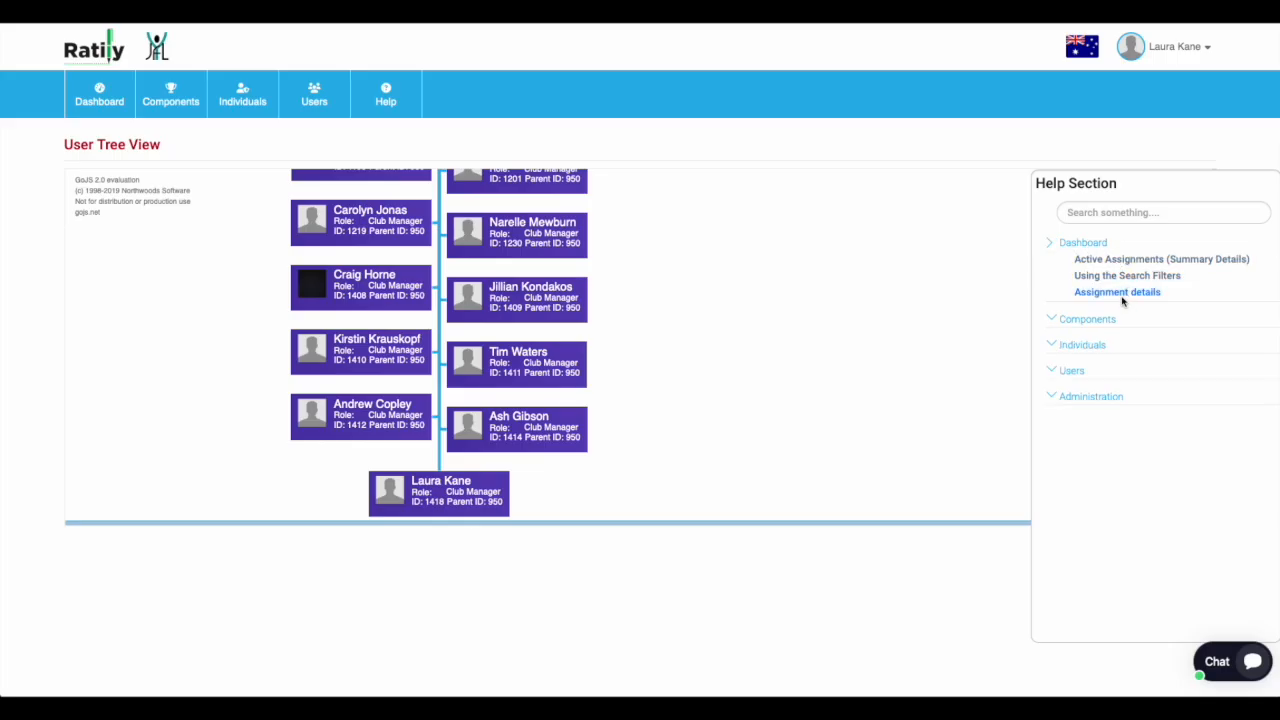
click(1088, 346)
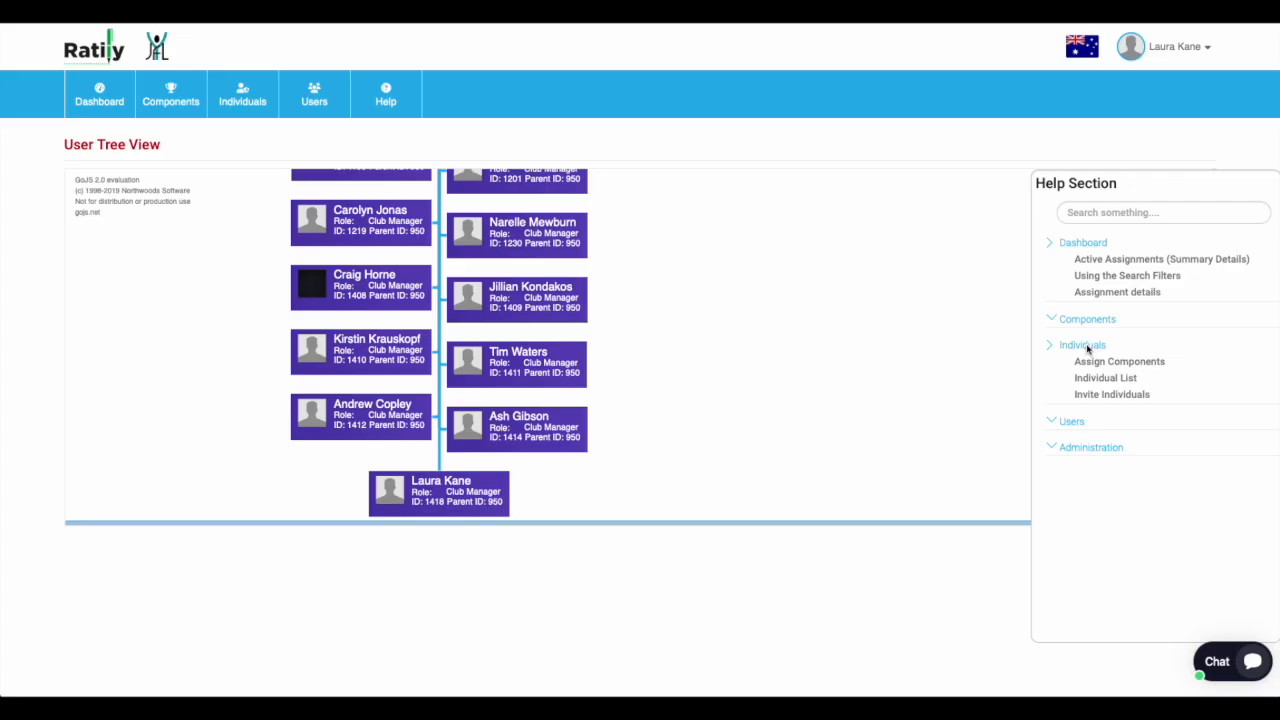
click(1136, 364)
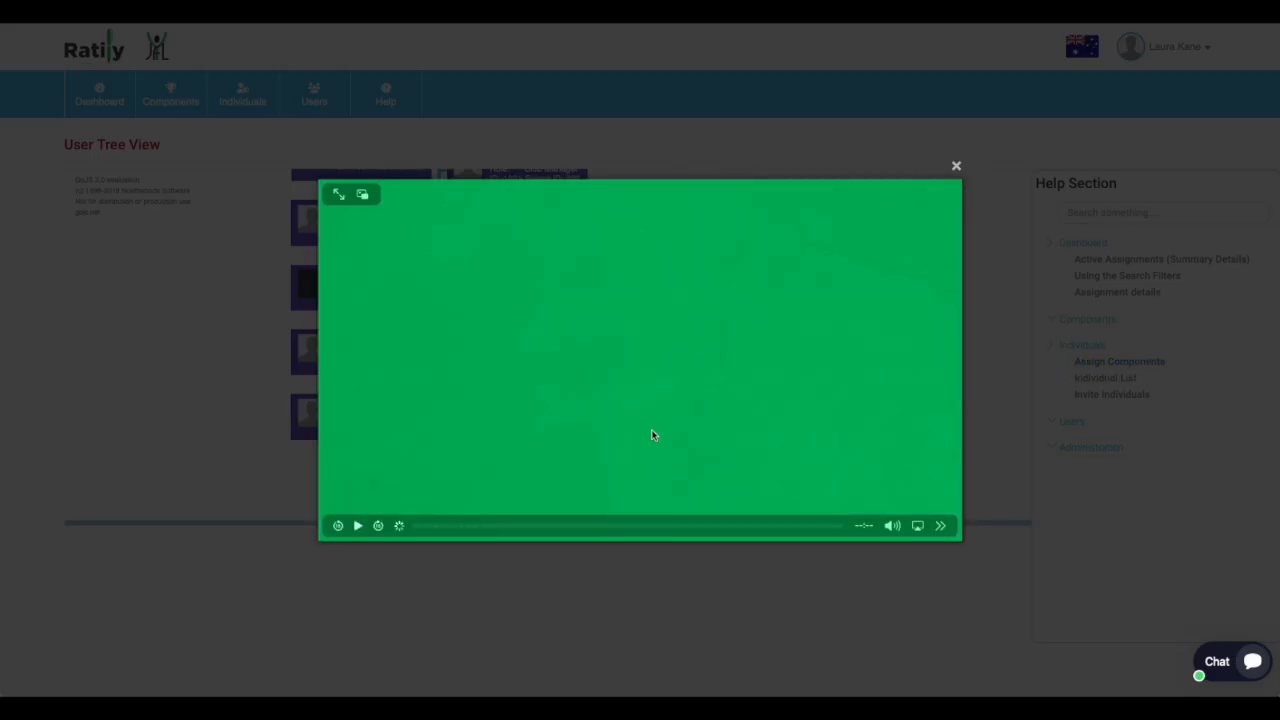
click(358, 527)
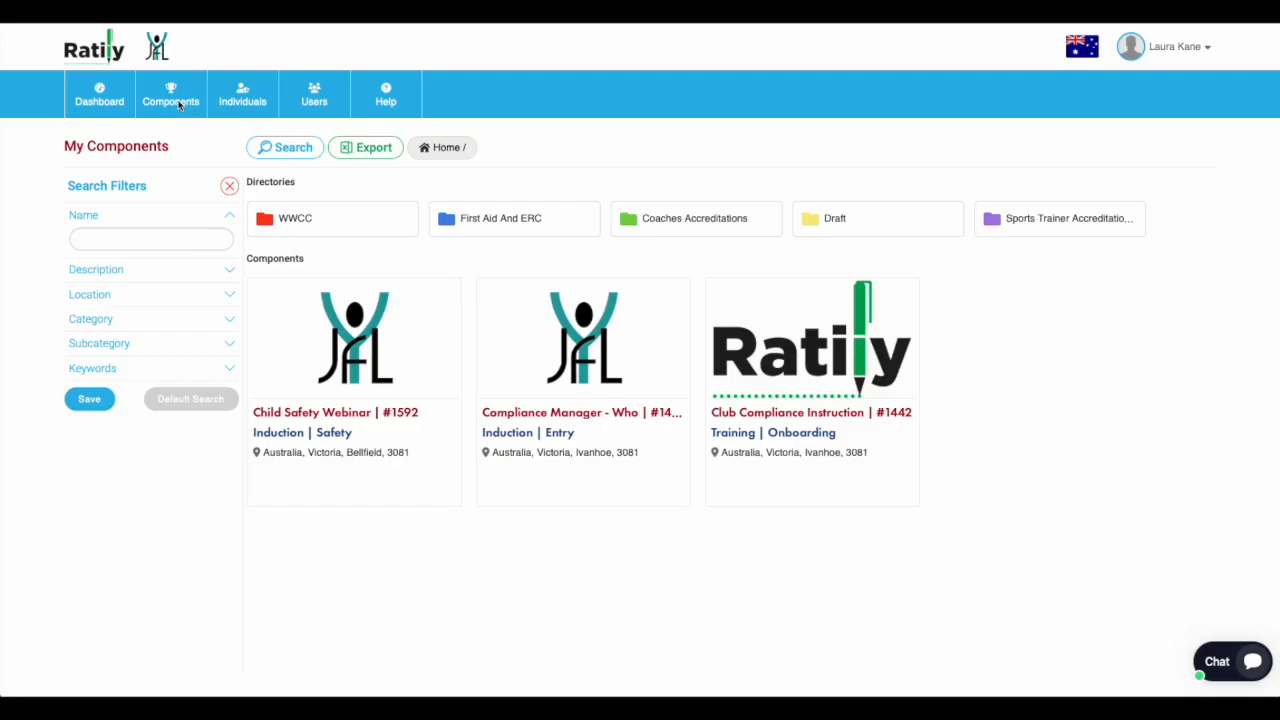
- View the Renewal List for components, and open the All Assignments list
click(170, 96)
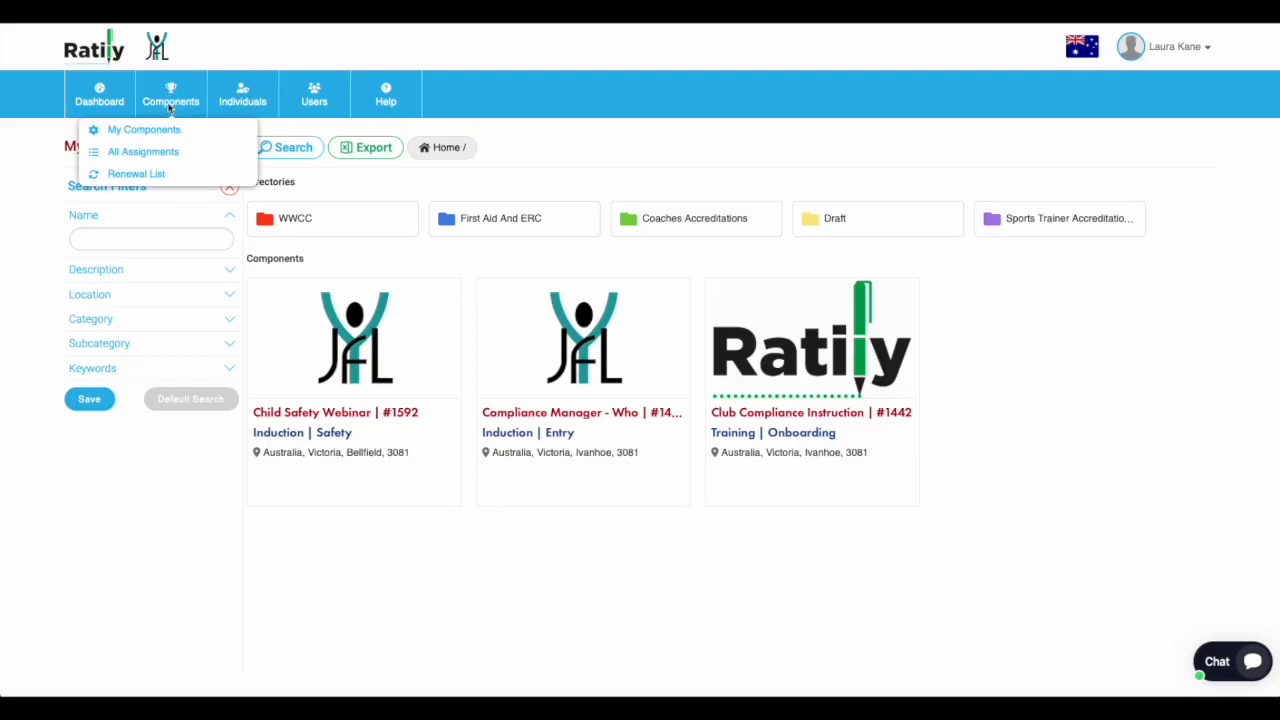
click(145, 172)
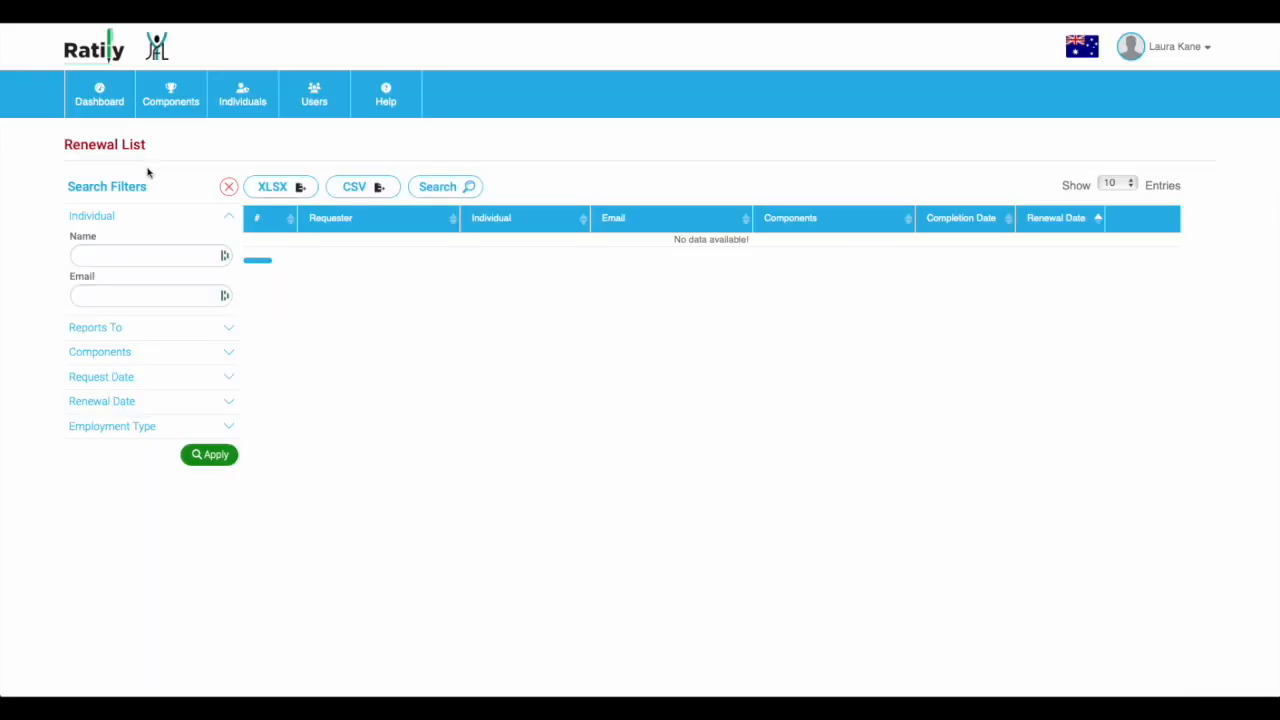
mouse_move(176, 94)
click(148, 152)
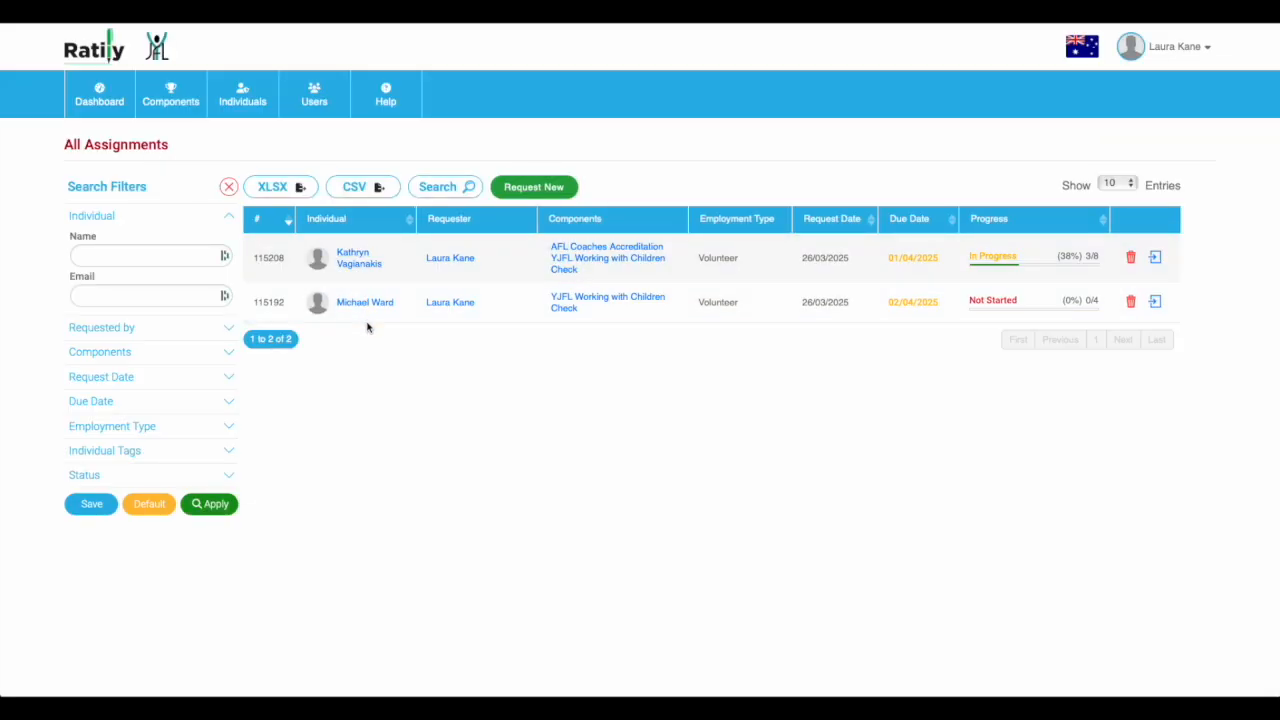
- Return to My Components and open the WWCC directory
mouse_move(166, 98)
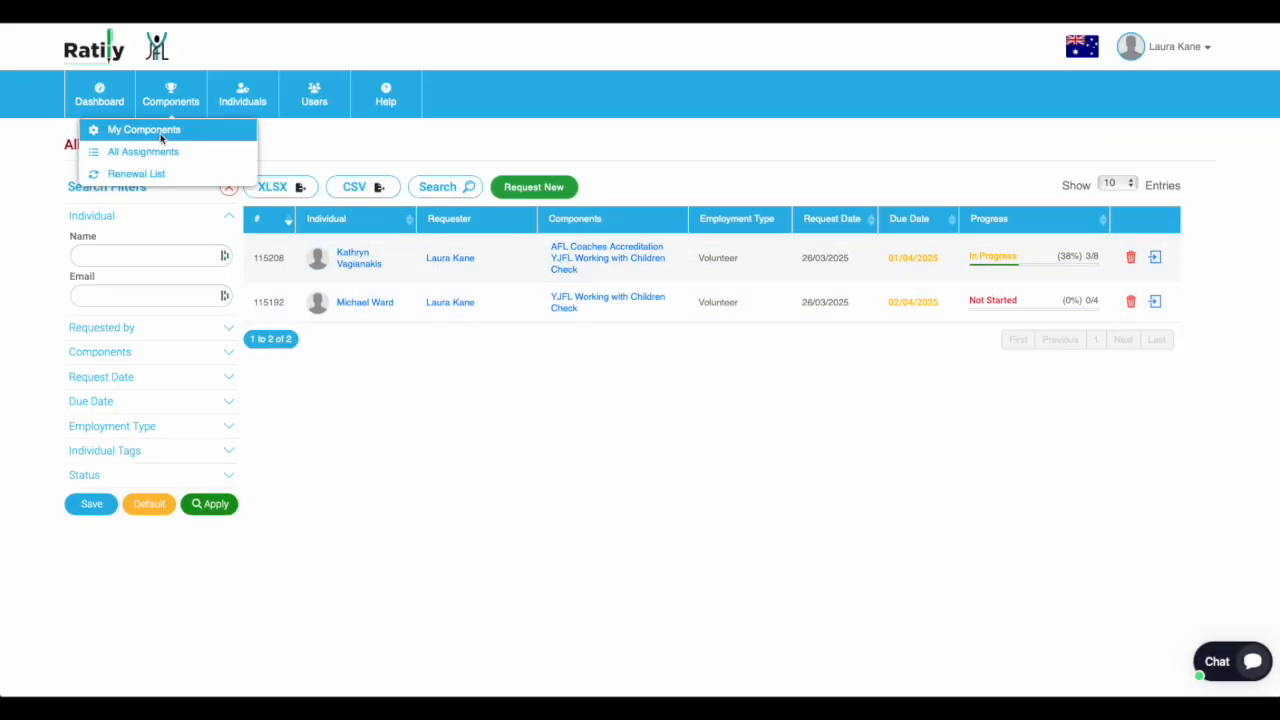
click(156, 131)
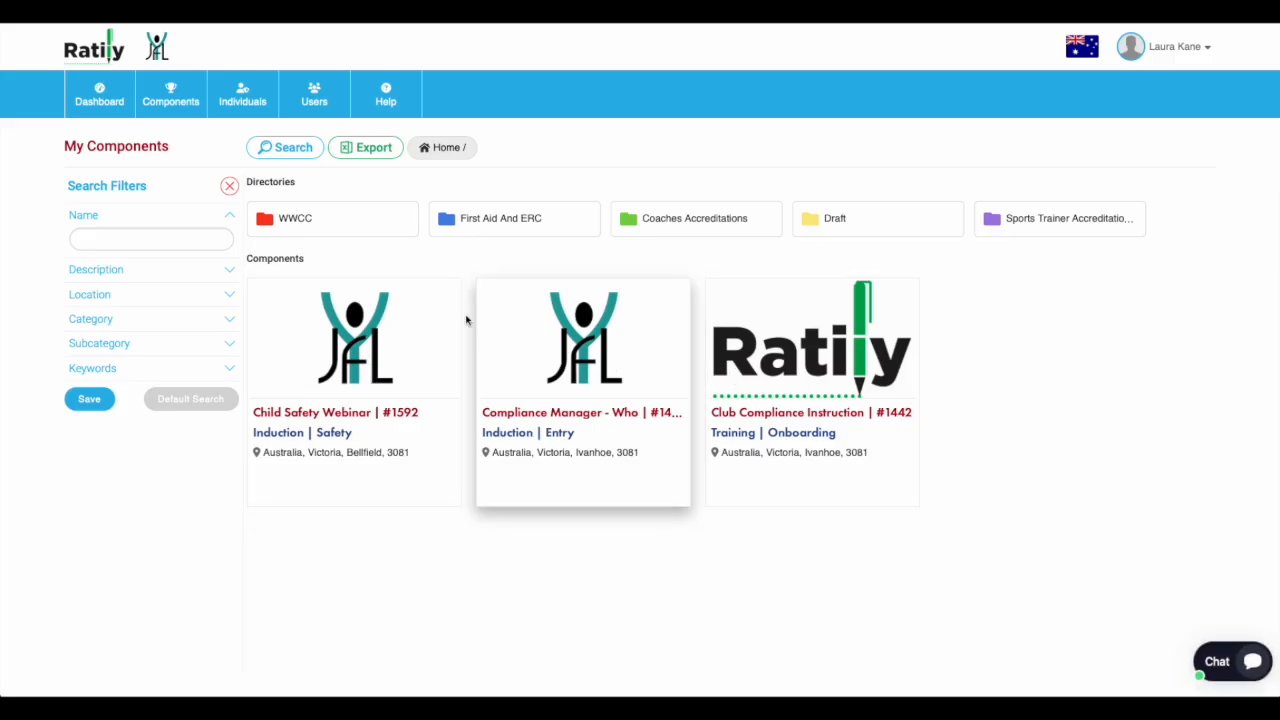
click(296, 222)
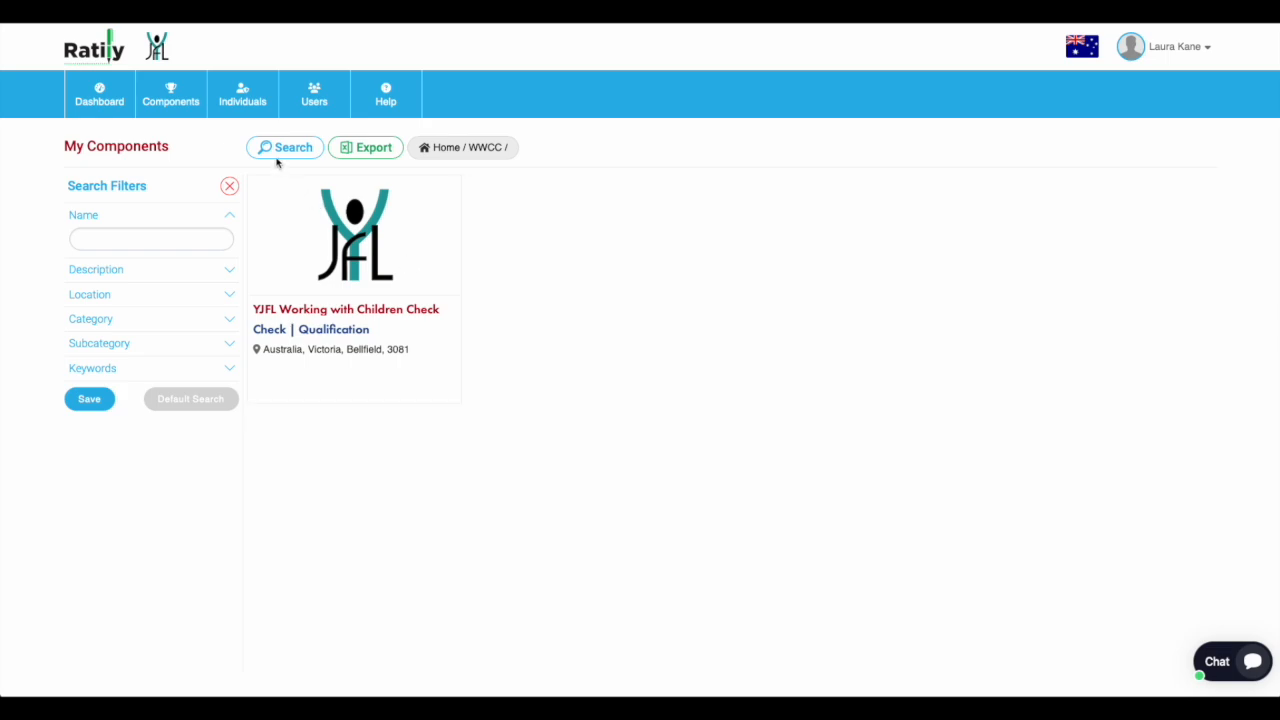
- Return to the components home directory and open AFL Coaches Accreditation in the Coaches Accreditations directory
mouse_move(185, 108)
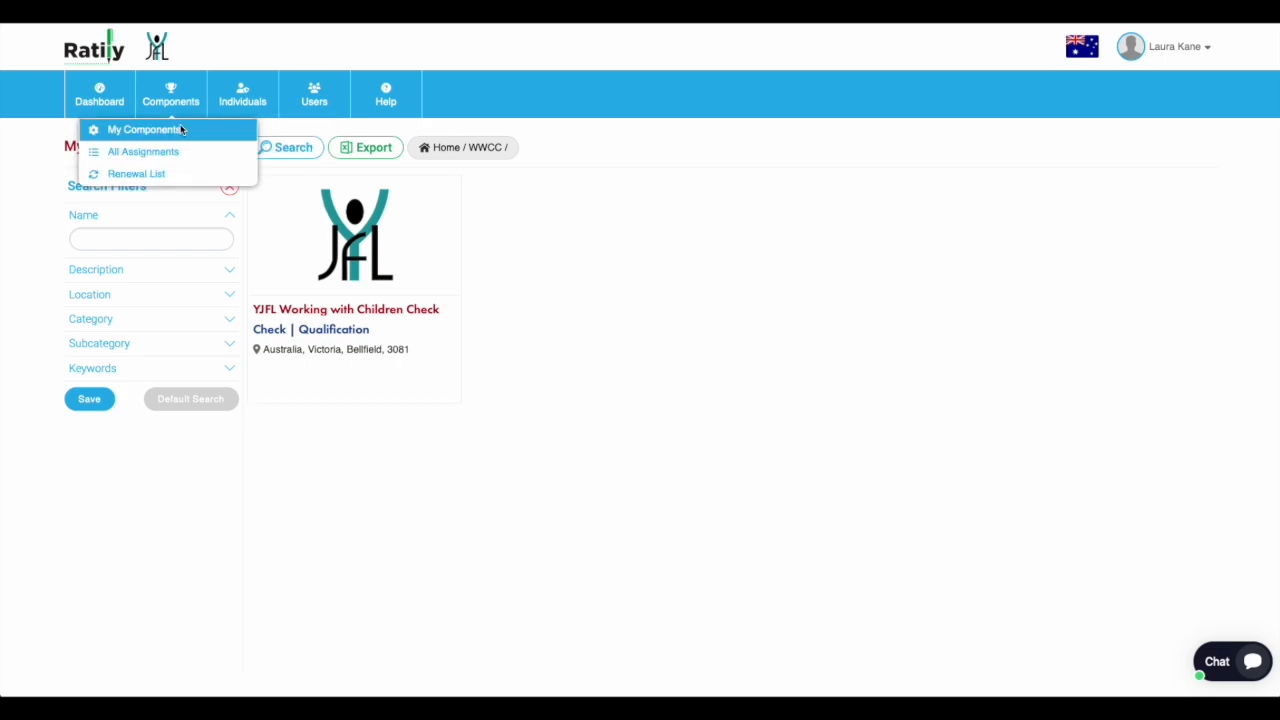
click(447, 148)
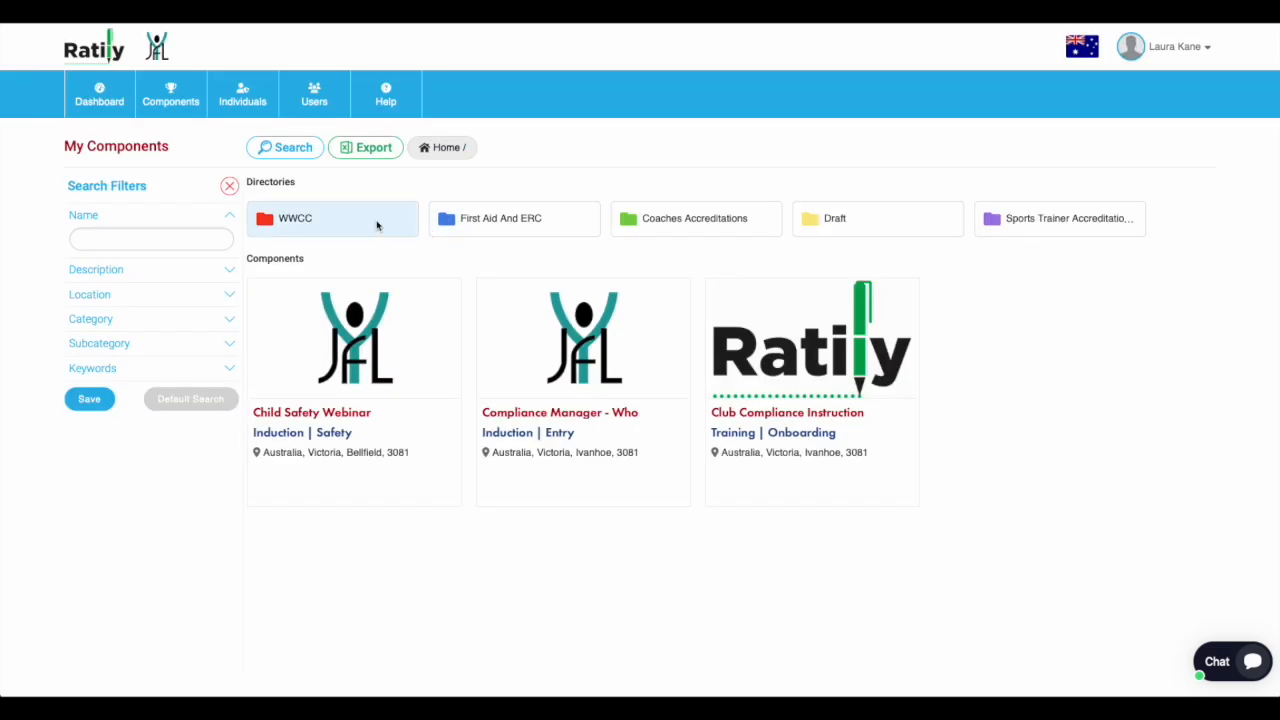
click(705, 222)
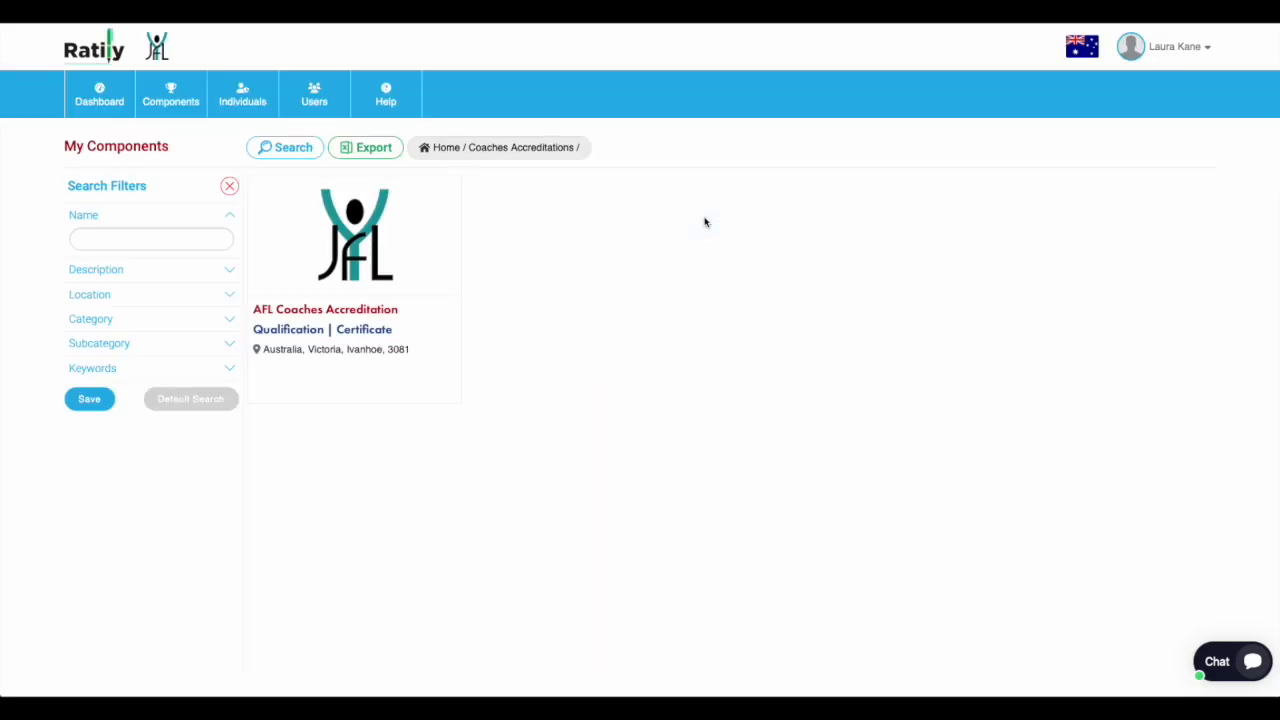
click(352, 316)
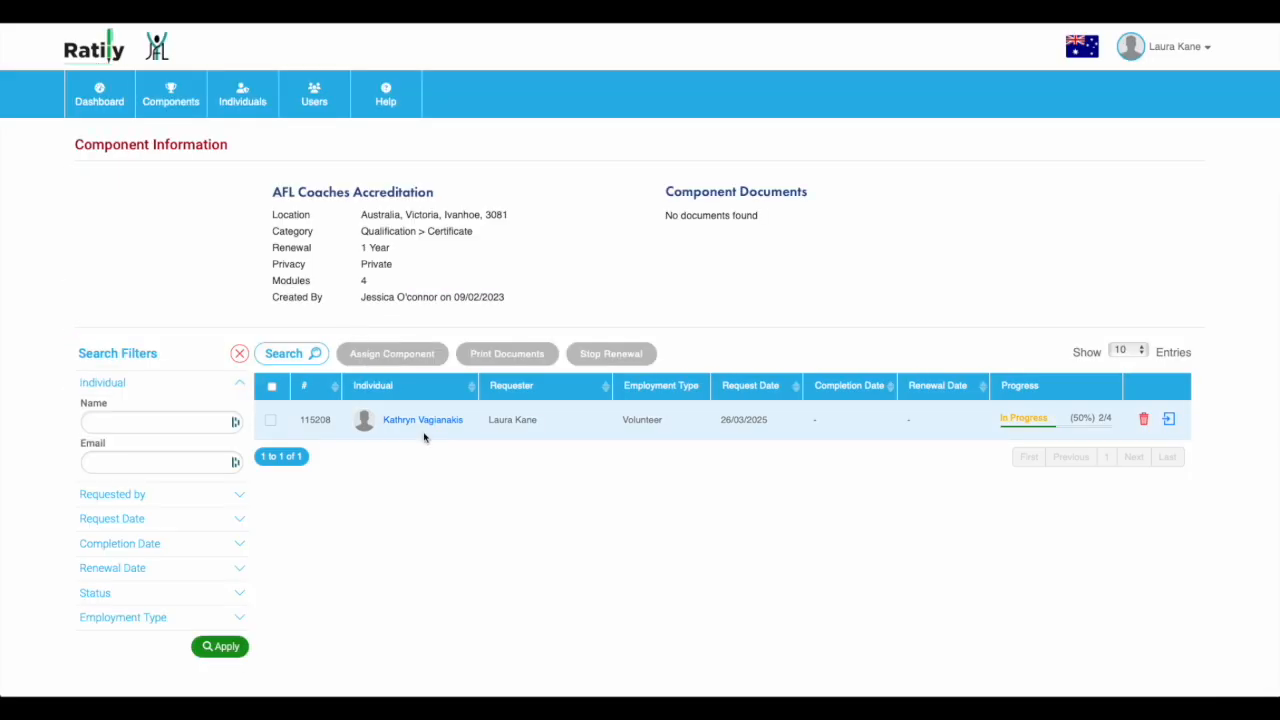
- Open YJFL Working with Children Check from the WWCC directory, and view the in-progress individual's profile and personal documents
mouse_move(216, 96)
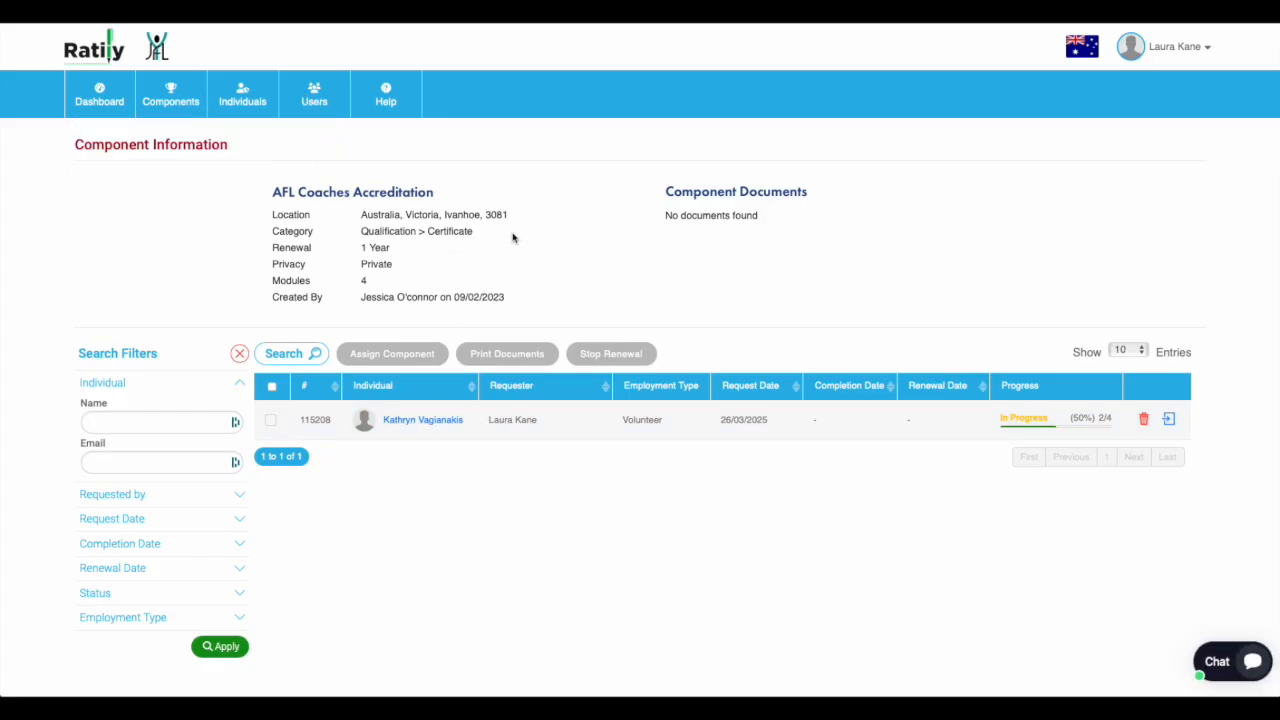
mouse_move(146, 108)
click(162, 132)
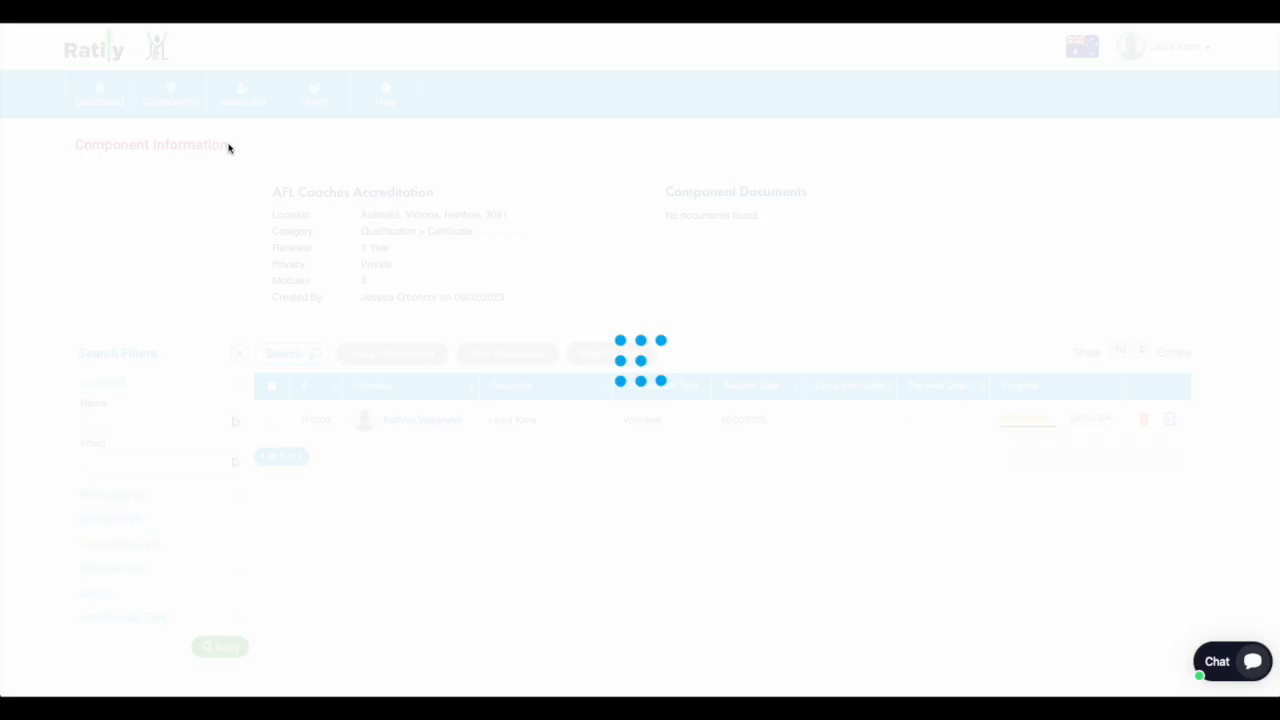
click(295, 224)
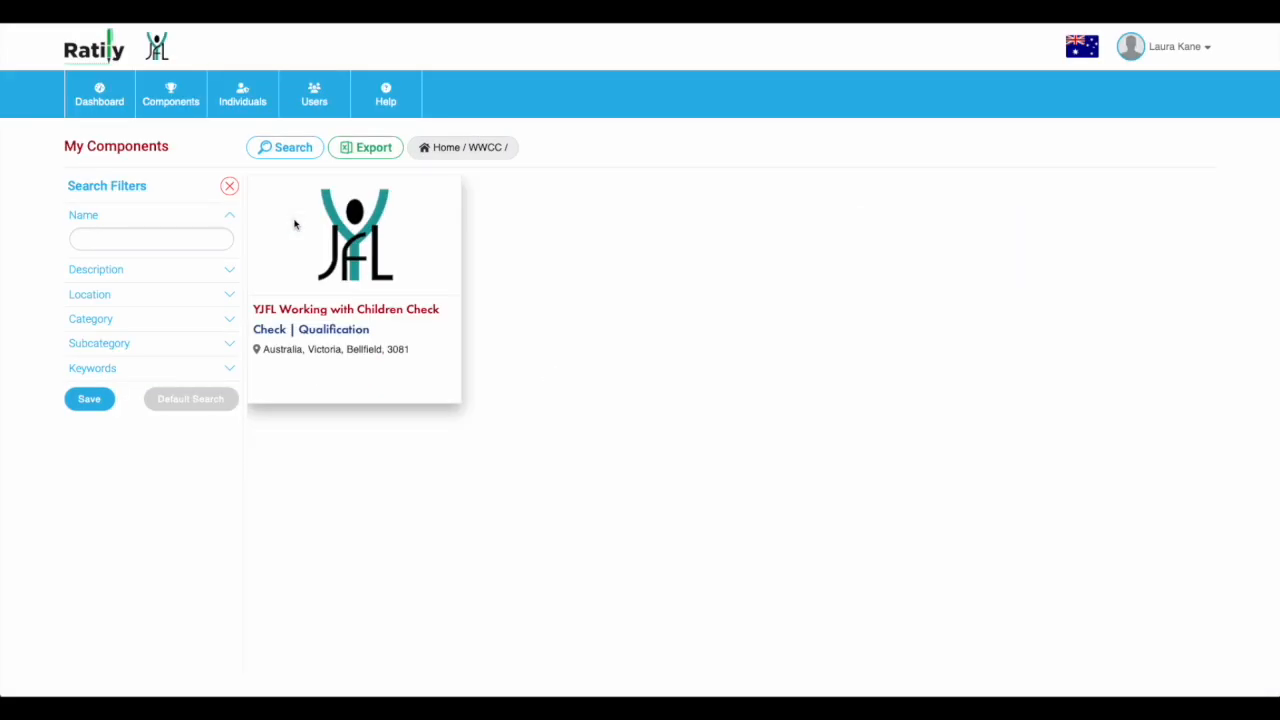
click(347, 317)
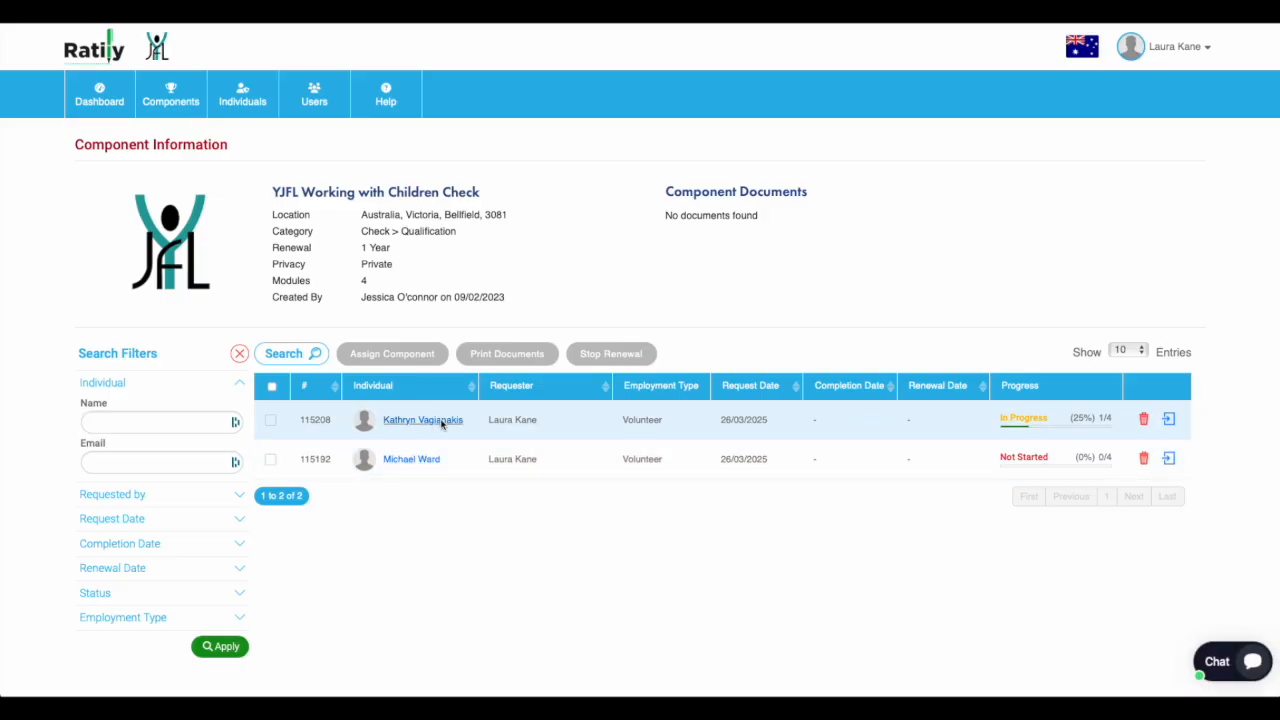
click(442, 424)
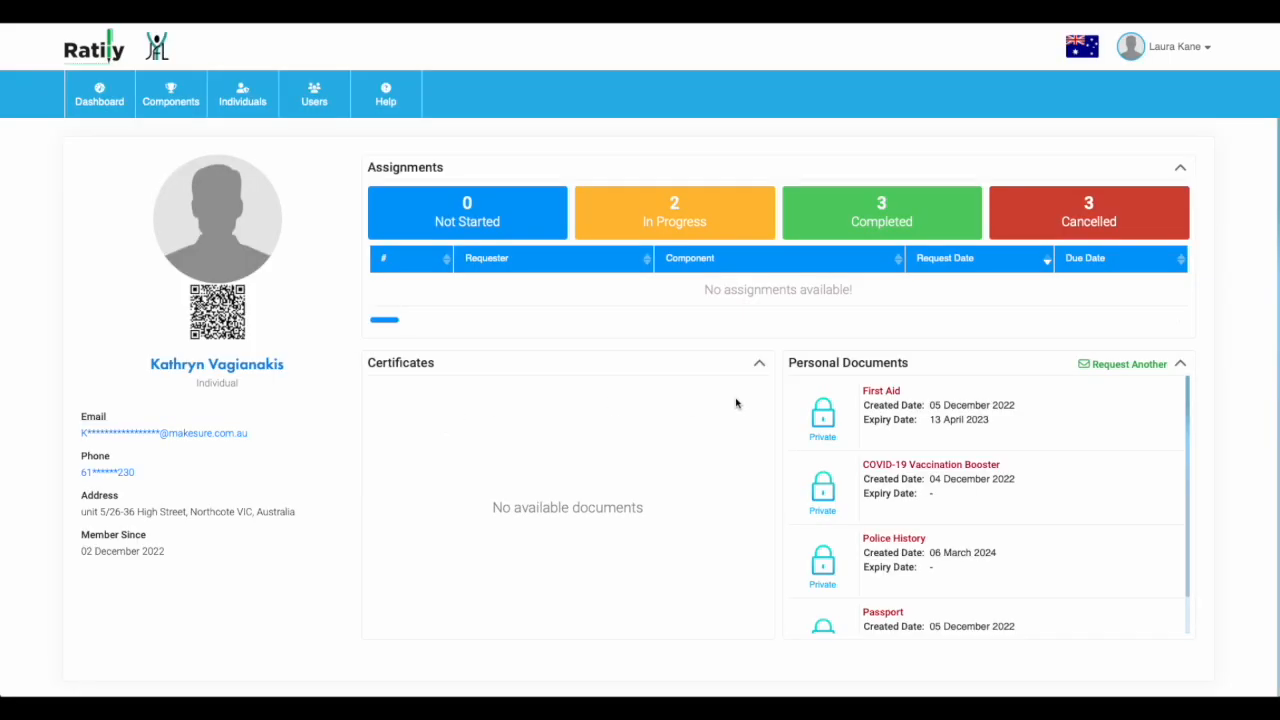
scroll(892, 435, down, 1)
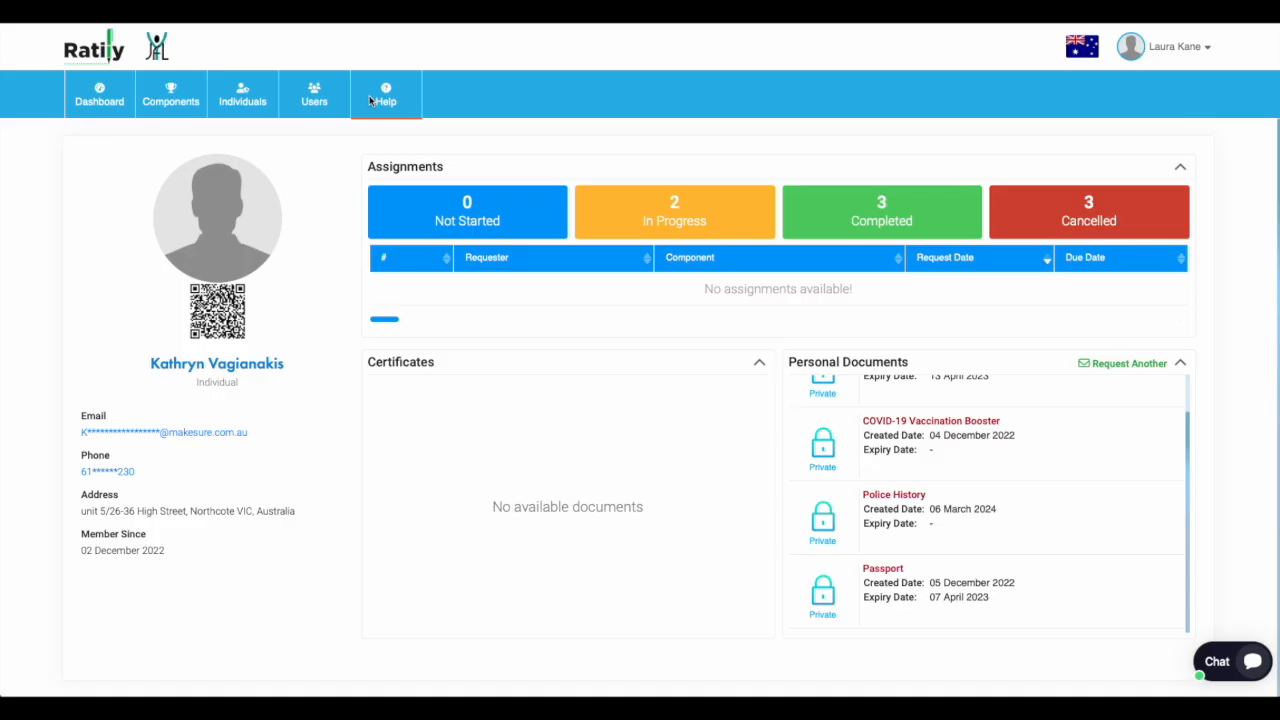
- Open Assign Components for a single individual, search existing individuals by surname, and choose the first matching person
mouse_move(248, 104)
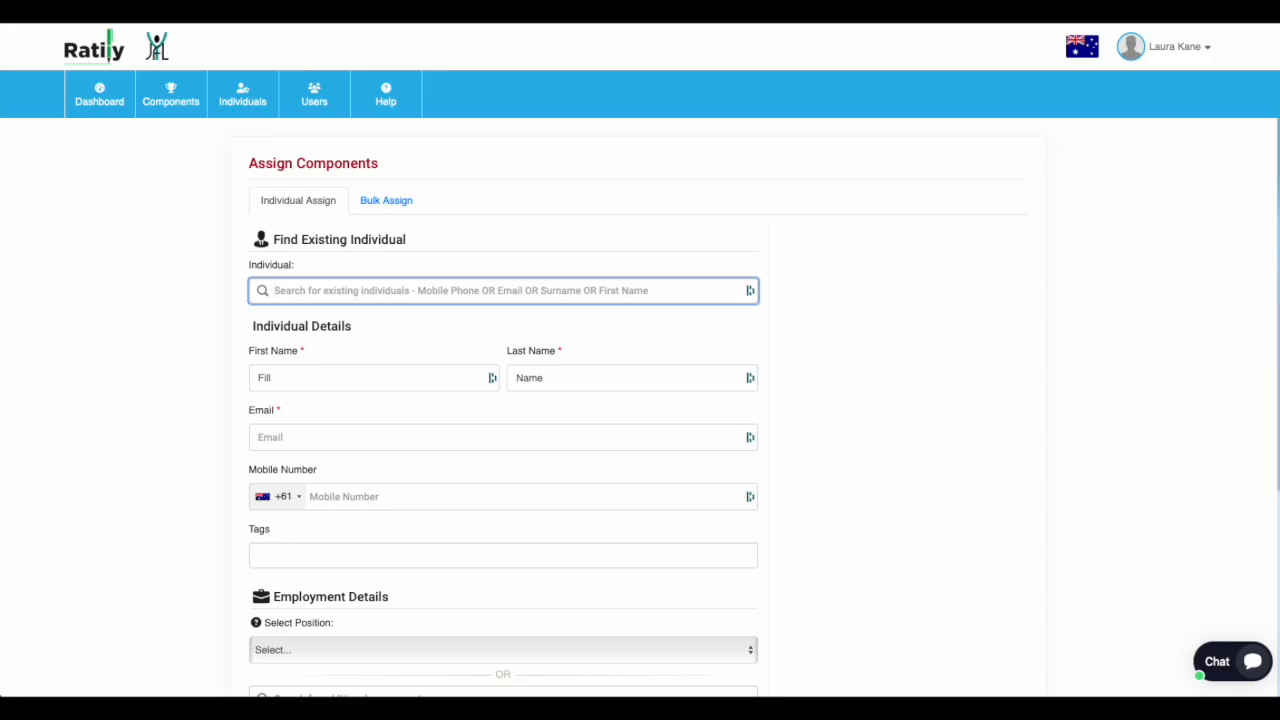
text(Ward)
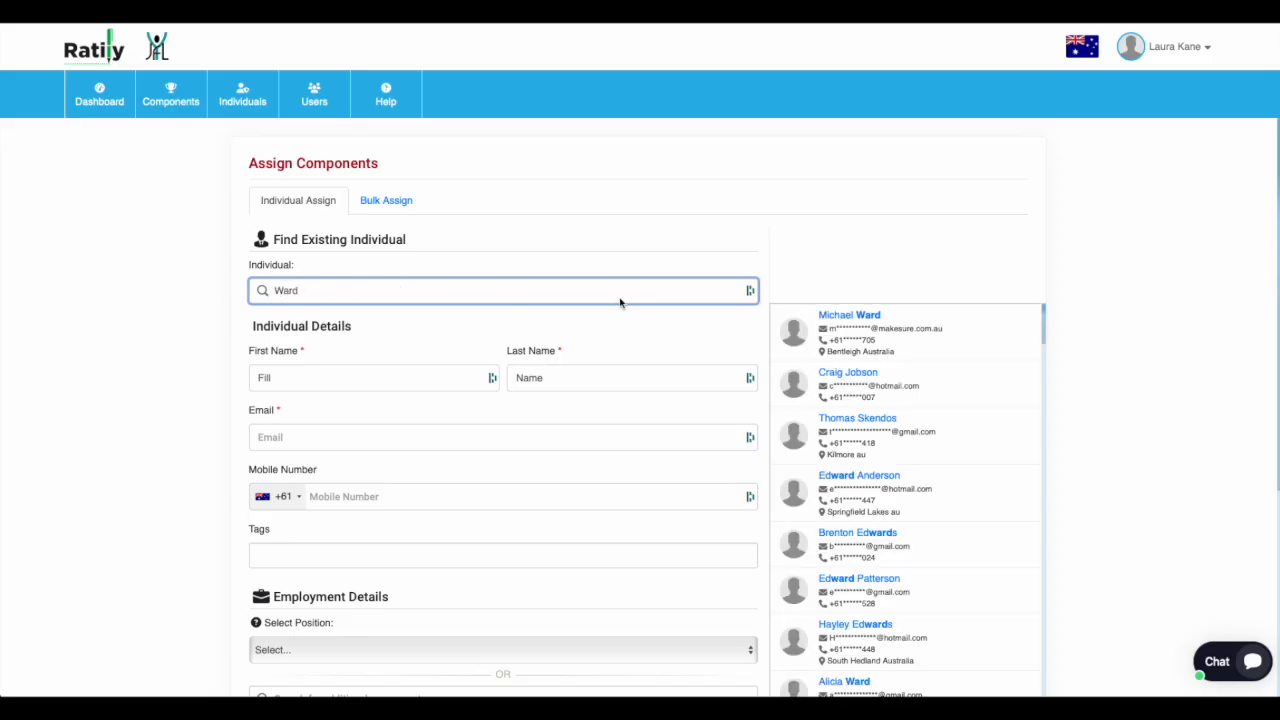
click(858, 334)
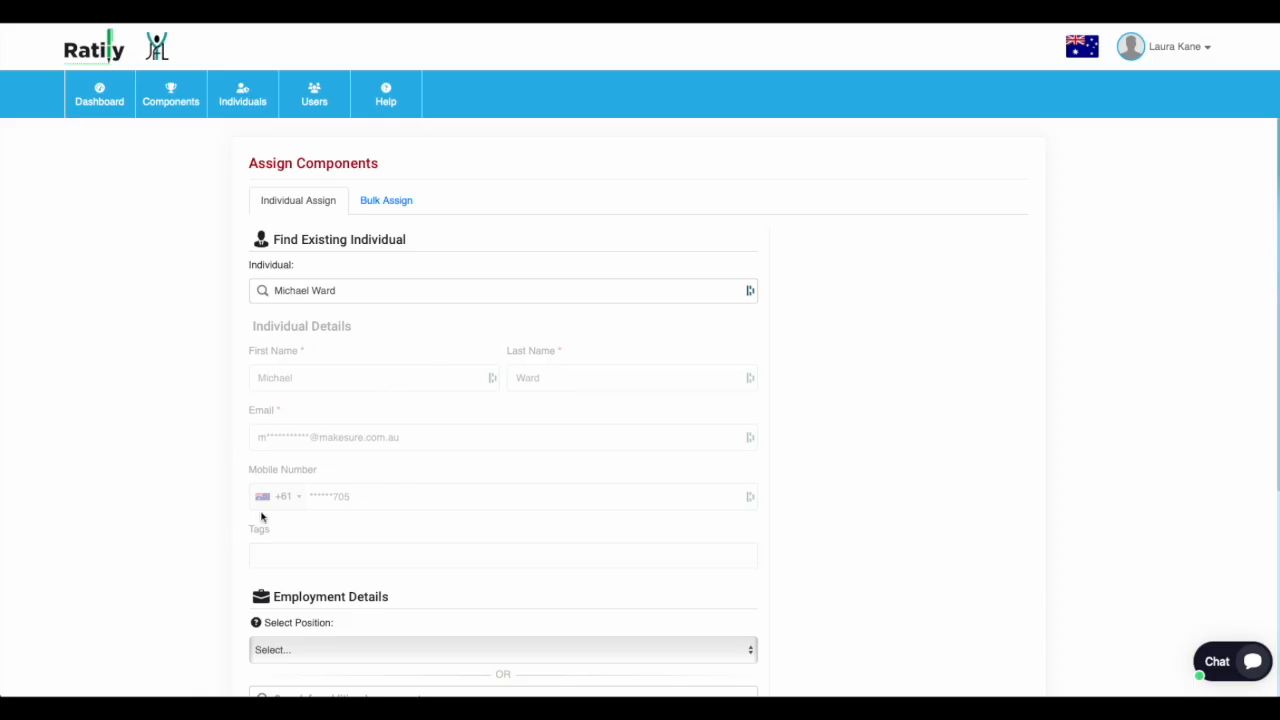
- Replace the chosen individual with a search for an unregistered surname, and select the no existing individual option
click(357, 291)
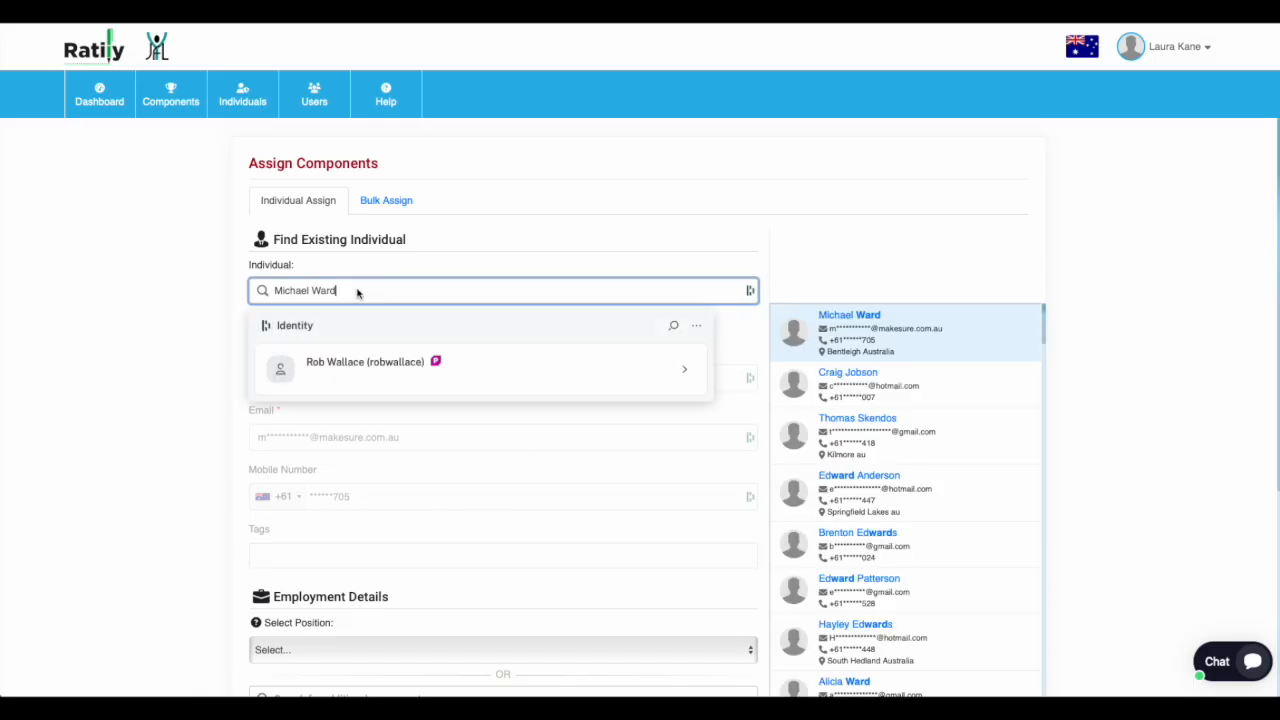
drag(357, 291, 255, 285)
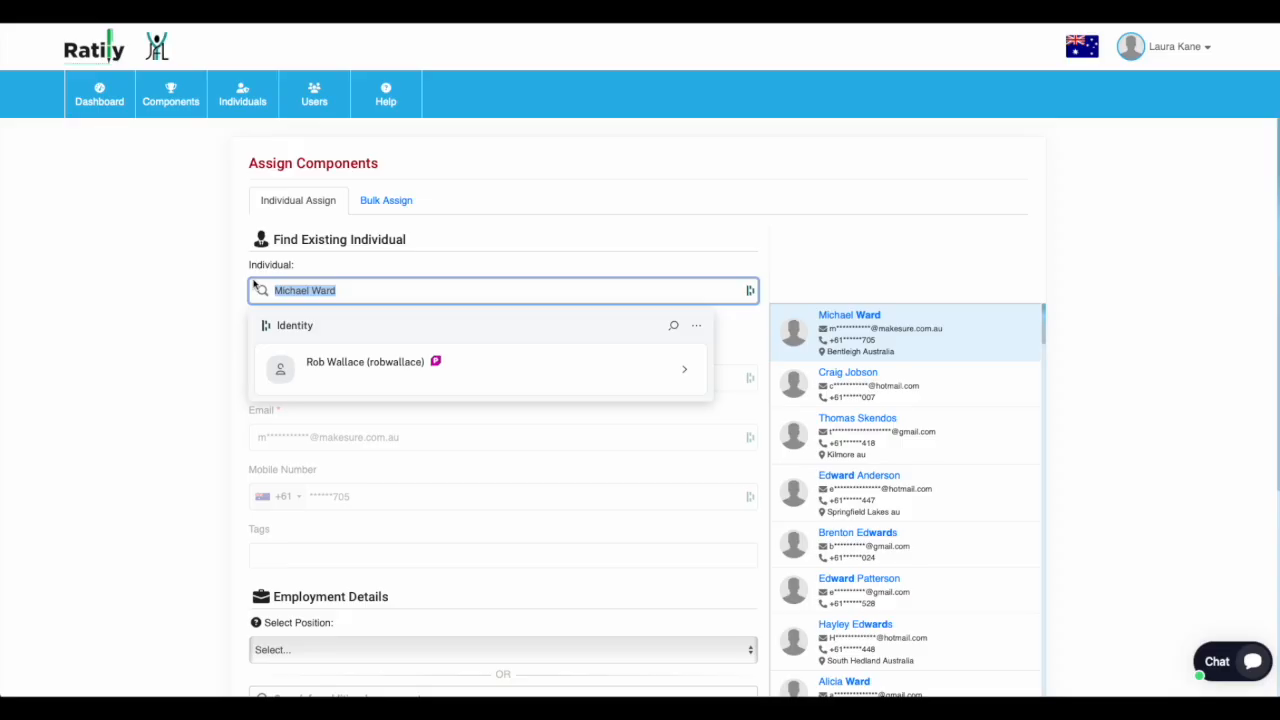
text(alphabet)
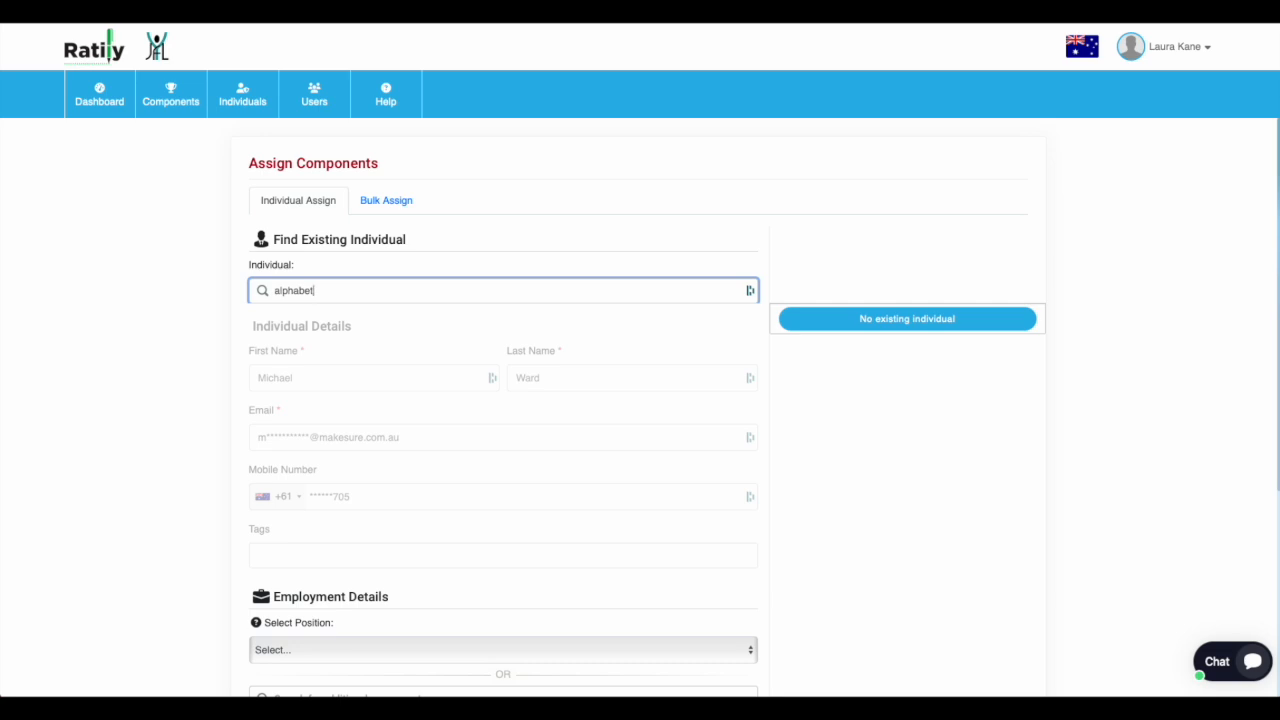
click(897, 320)
- Enter the new individual's first name and last name in the Individual Details
click(355, 381)
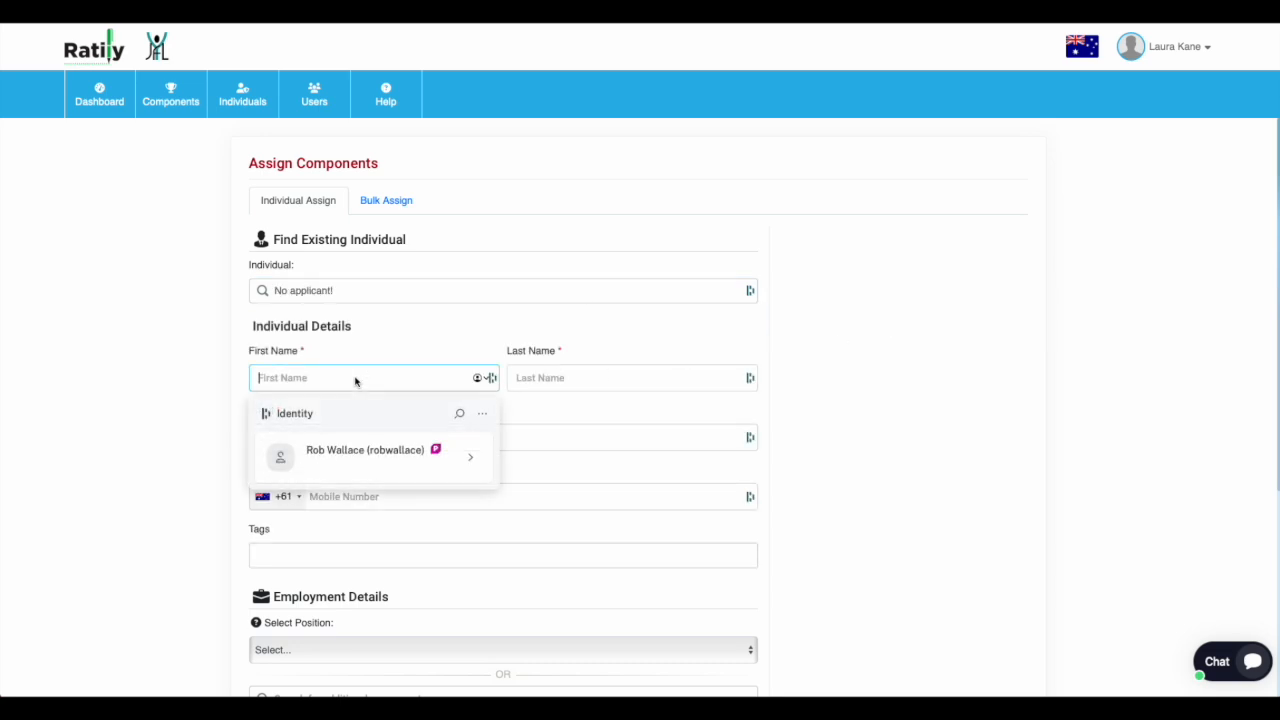
text(Jamie)
key(Tab)
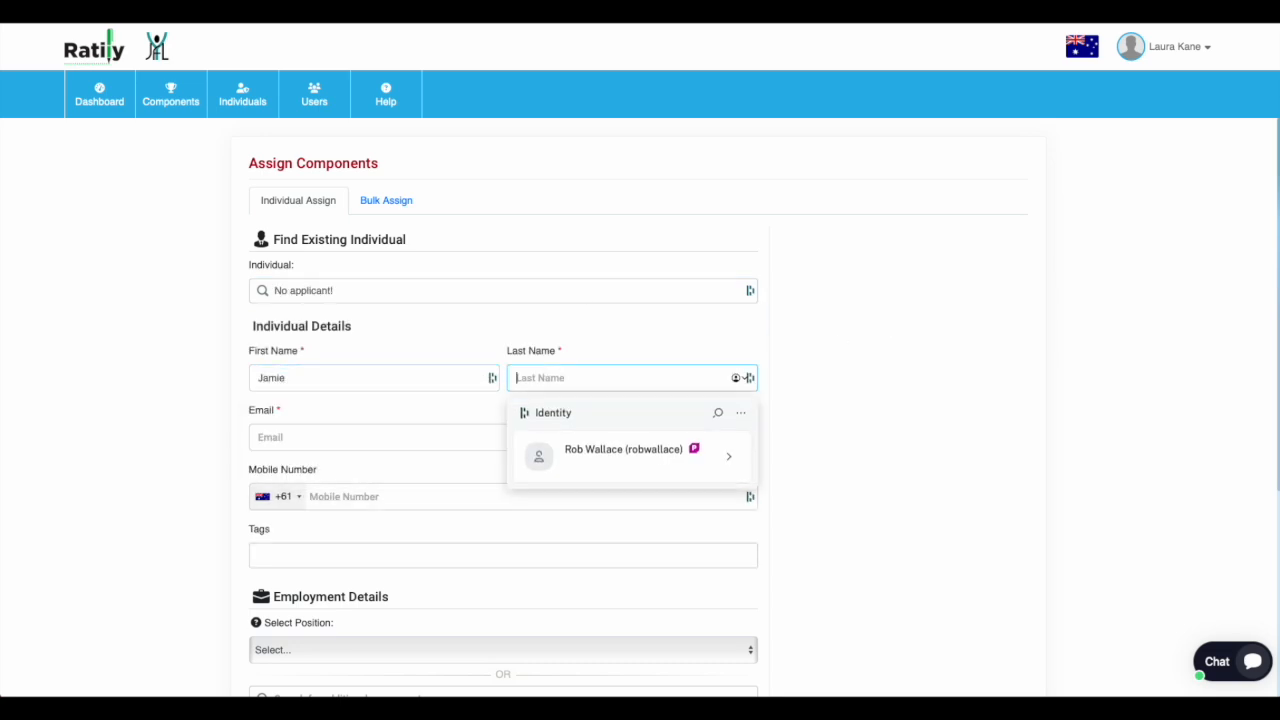
text(Alphabet)
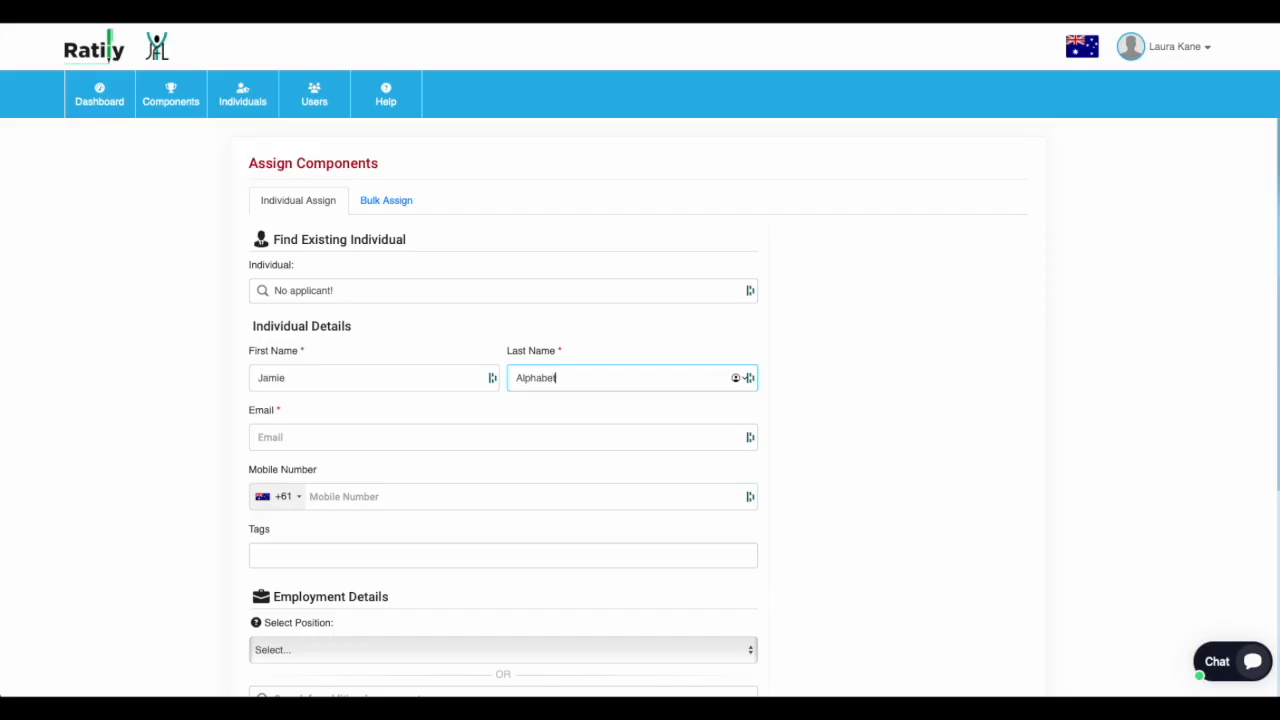
click(320, 440)
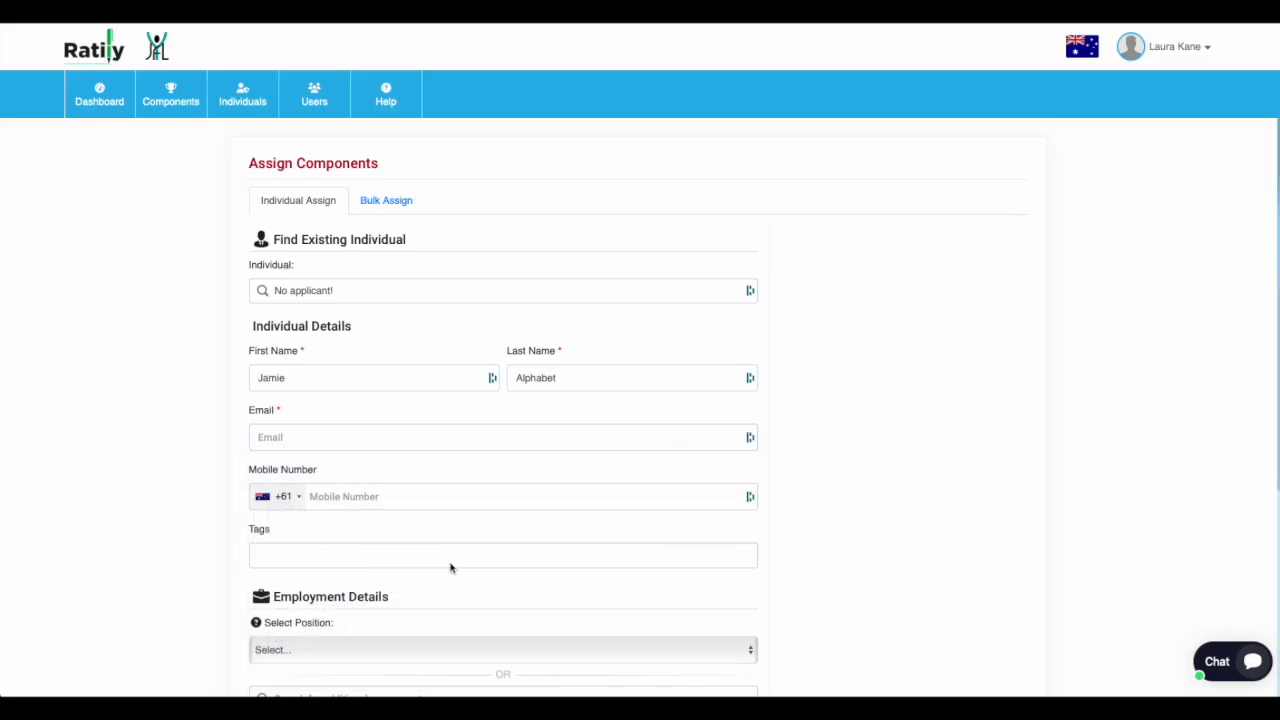
- Search existing individuals by surname again and choose the first matching person
click(340, 291)
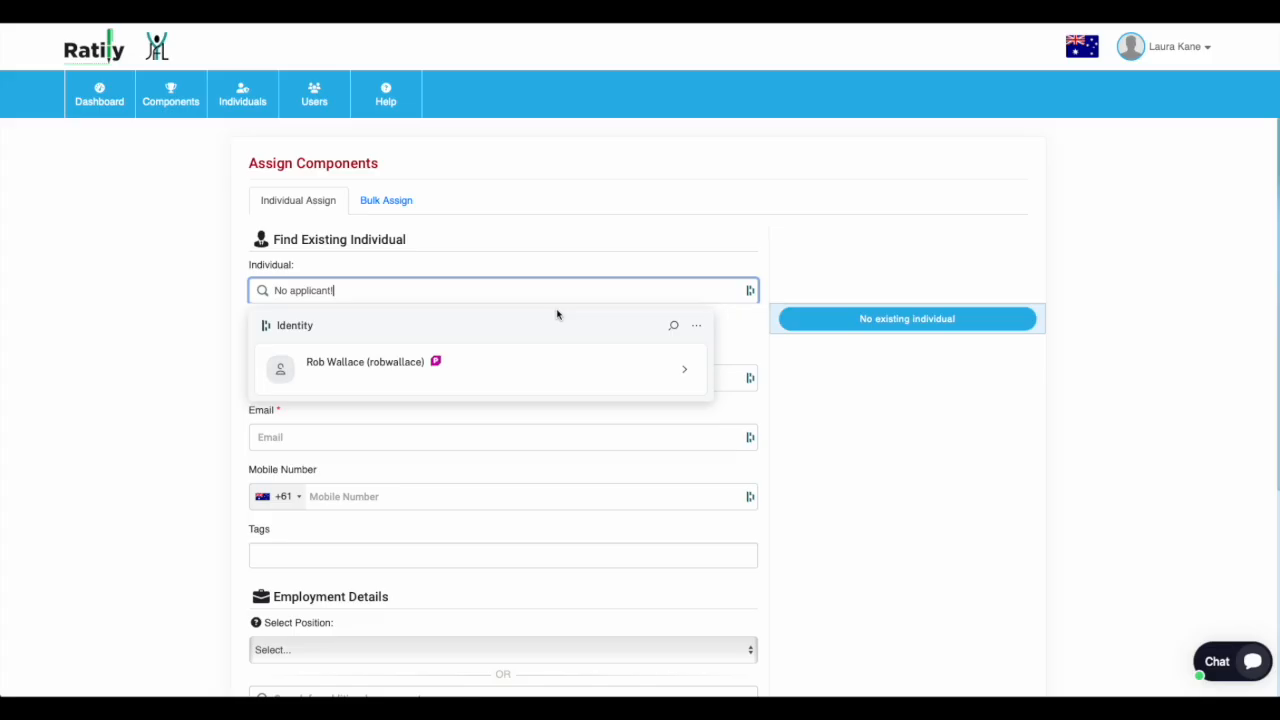
triple_click(320, 284)
text(ward)
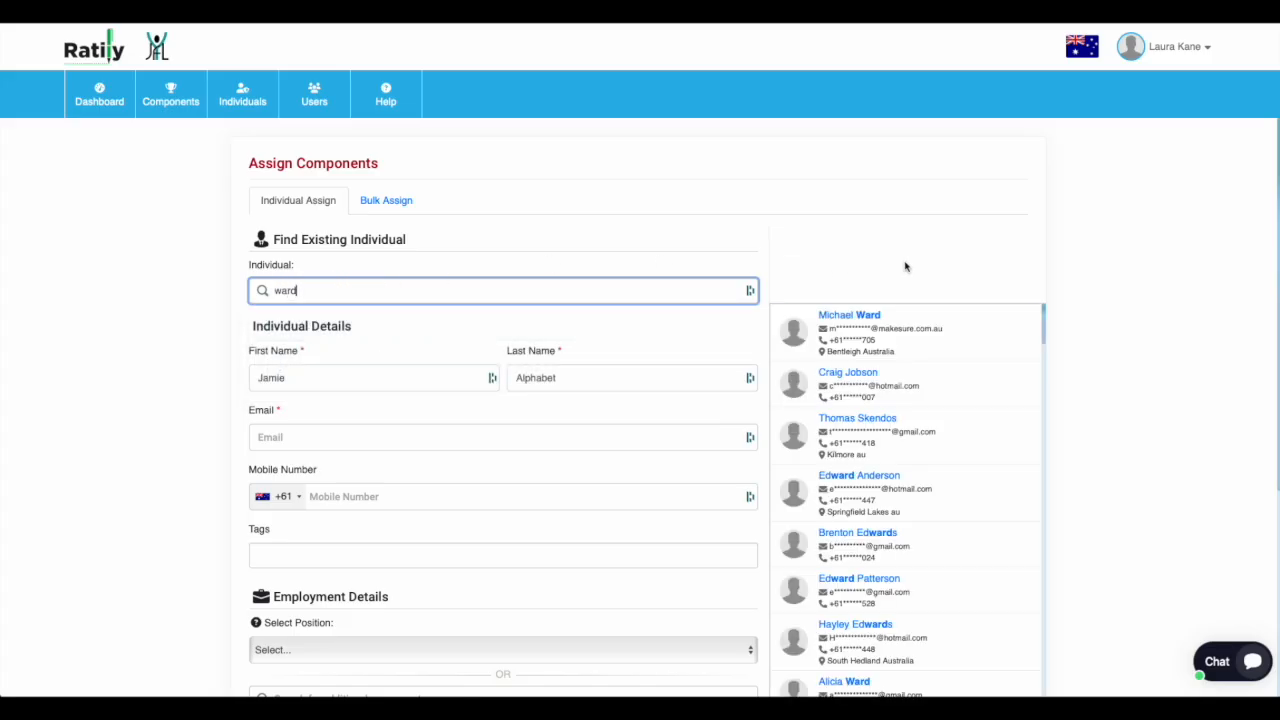
click(926, 328)
- Set the position to Goal Umpire and the employment type to Volunteer in the Employment Details
scroll(463, 414, down, 5)
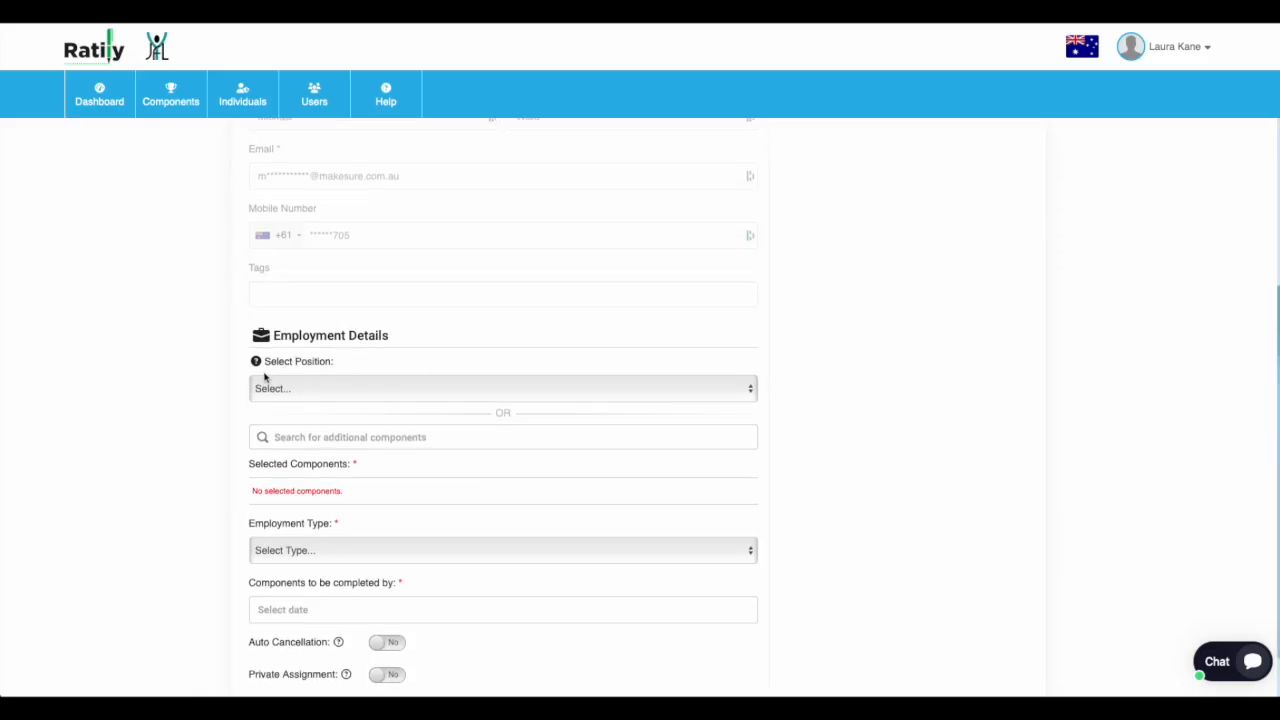
mouse_move(257, 366)
click(716, 389)
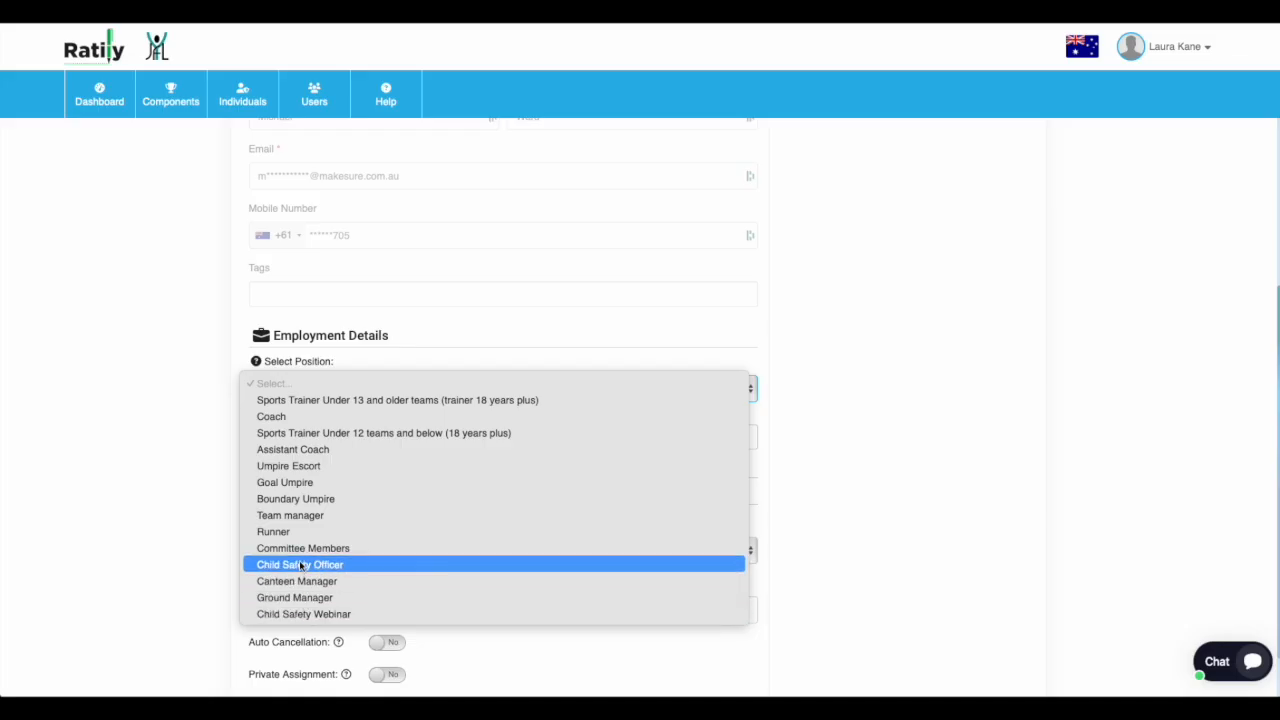
click(300, 485)
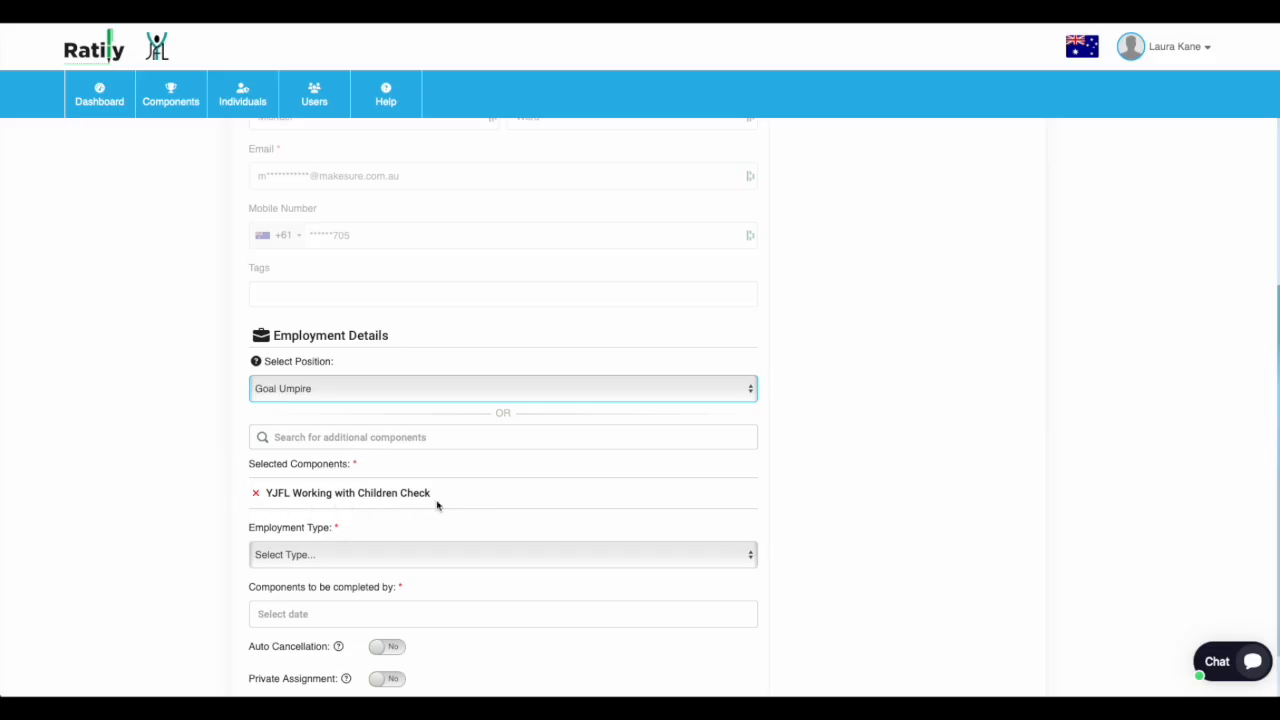
click(581, 555)
click(278, 648)
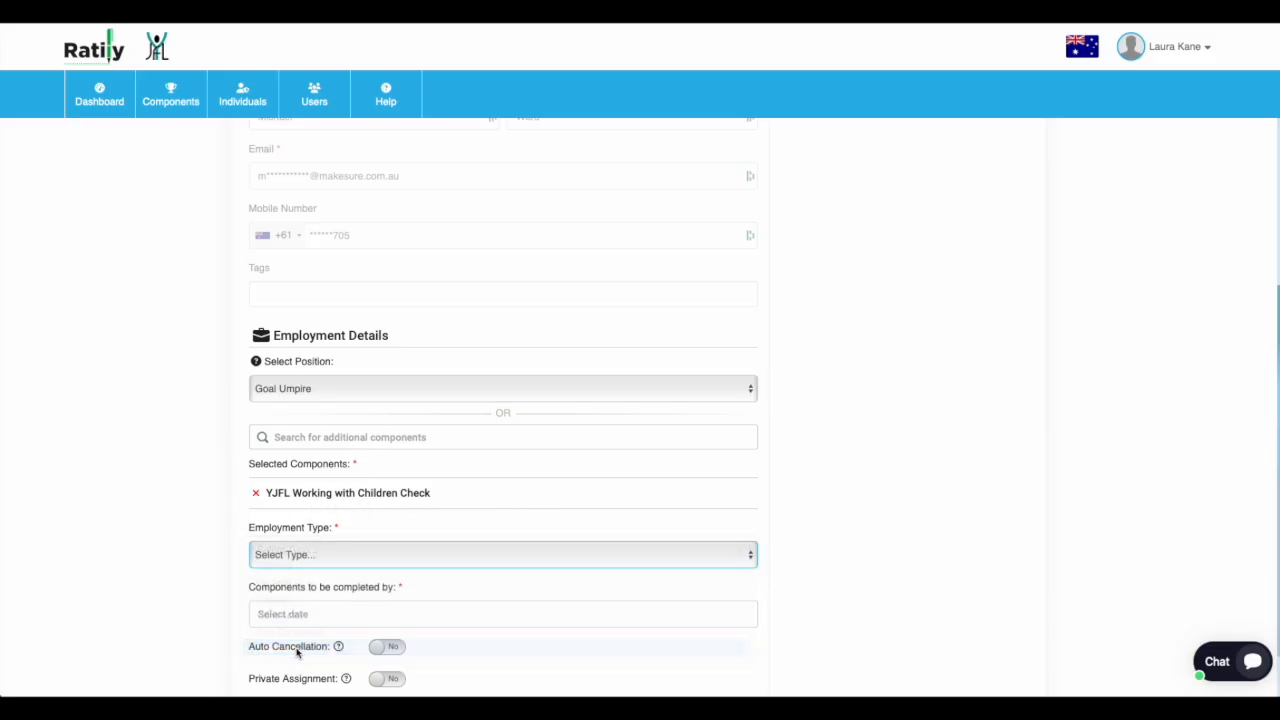
- Set the components' completion date to 01/04/2025, switch on Auto Cancellation, and submit the assignment
scroll(405, 566, down, 1)
click(347, 548)
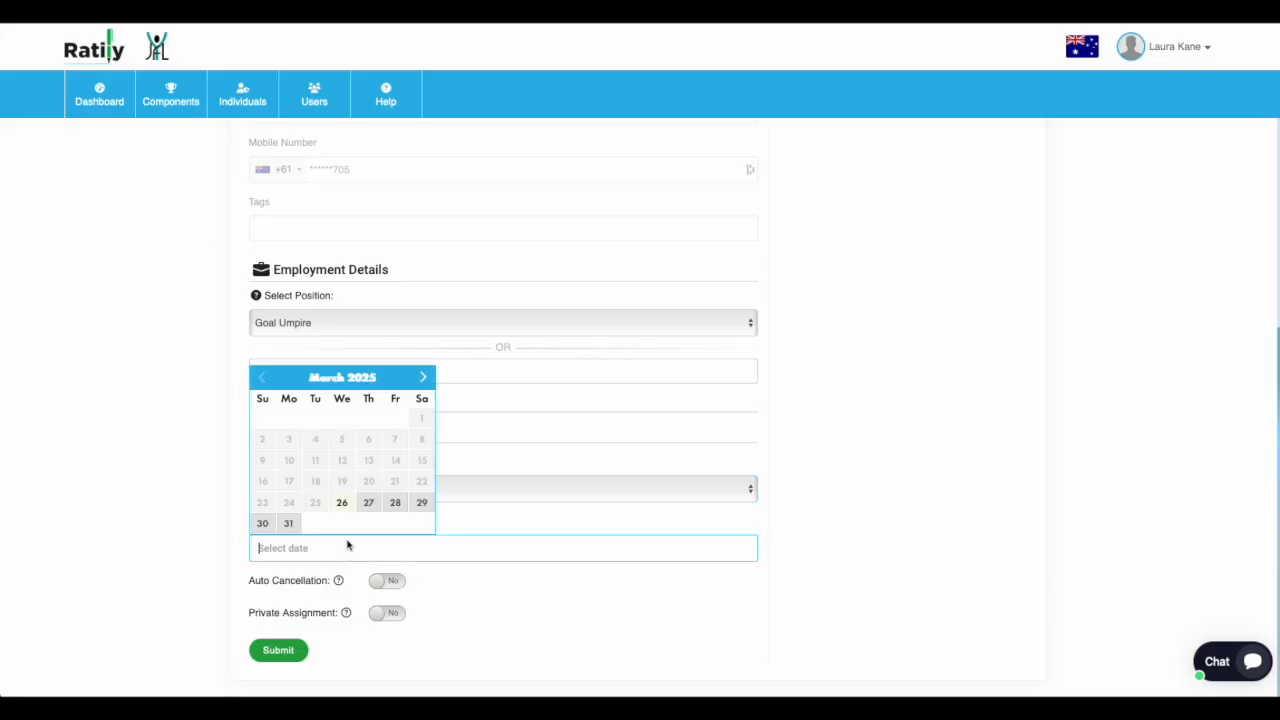
click(426, 379)
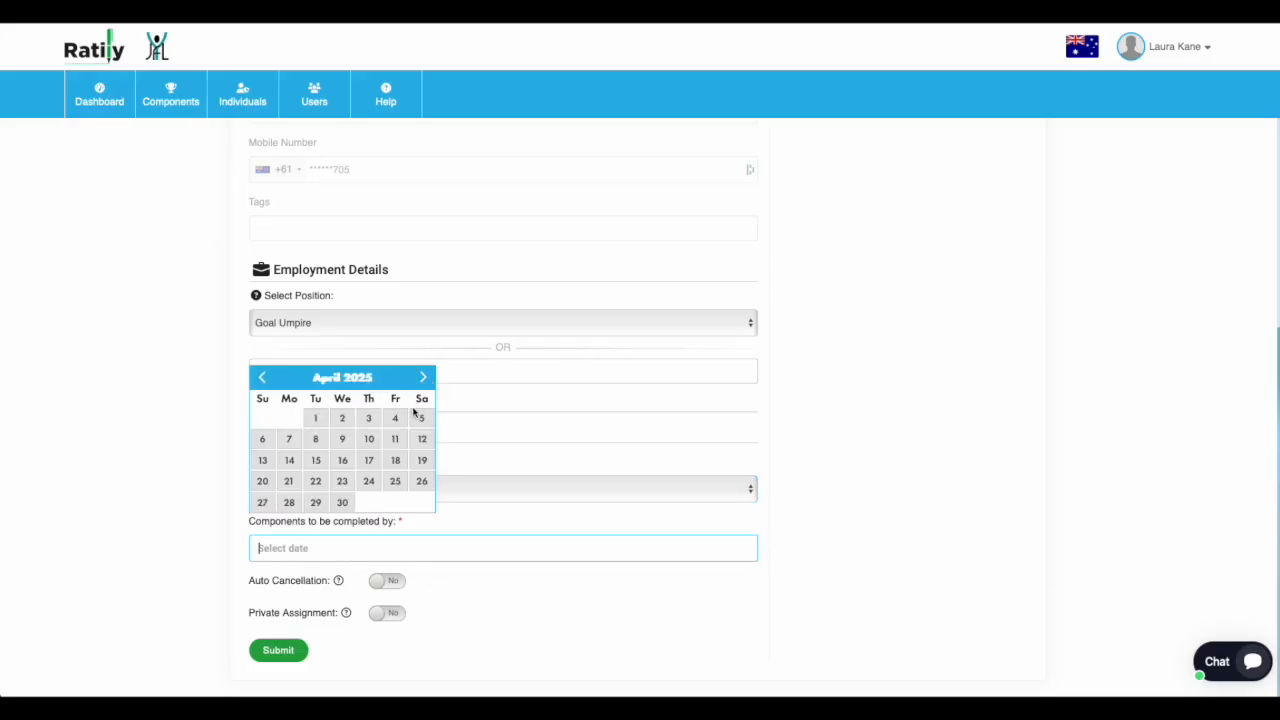
click(317, 420)
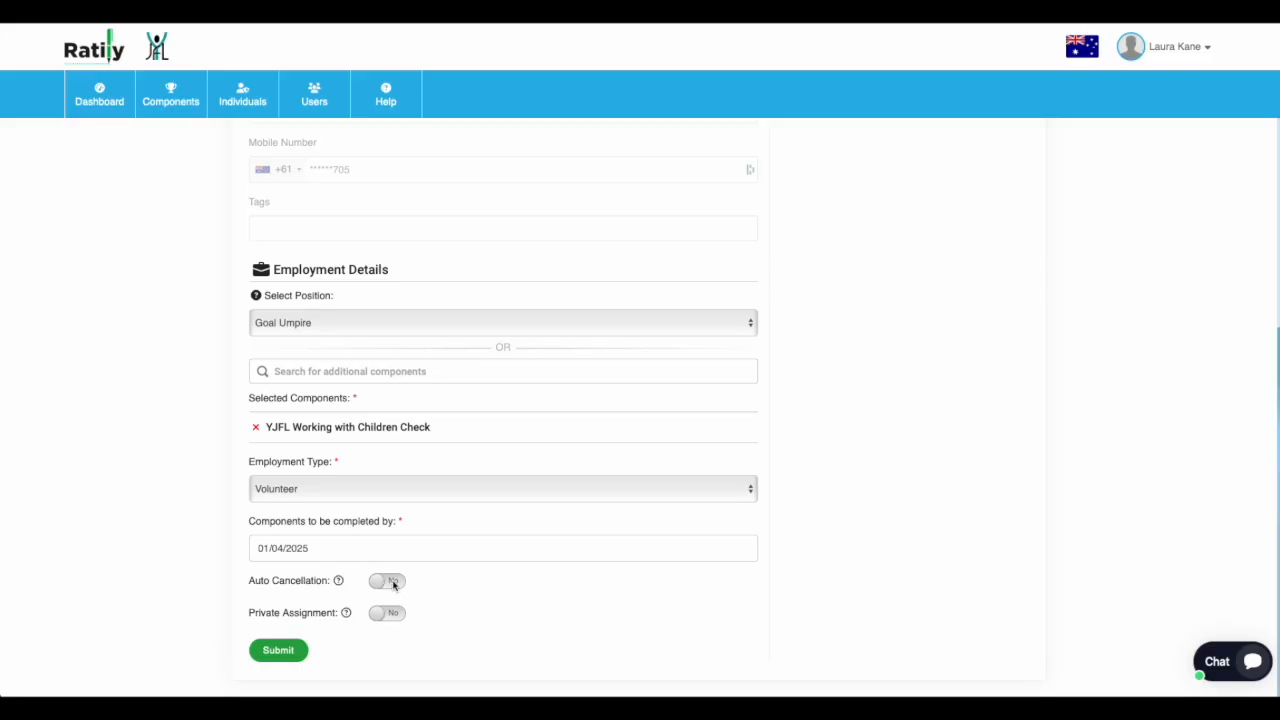
click(393, 585)
click(284, 652)
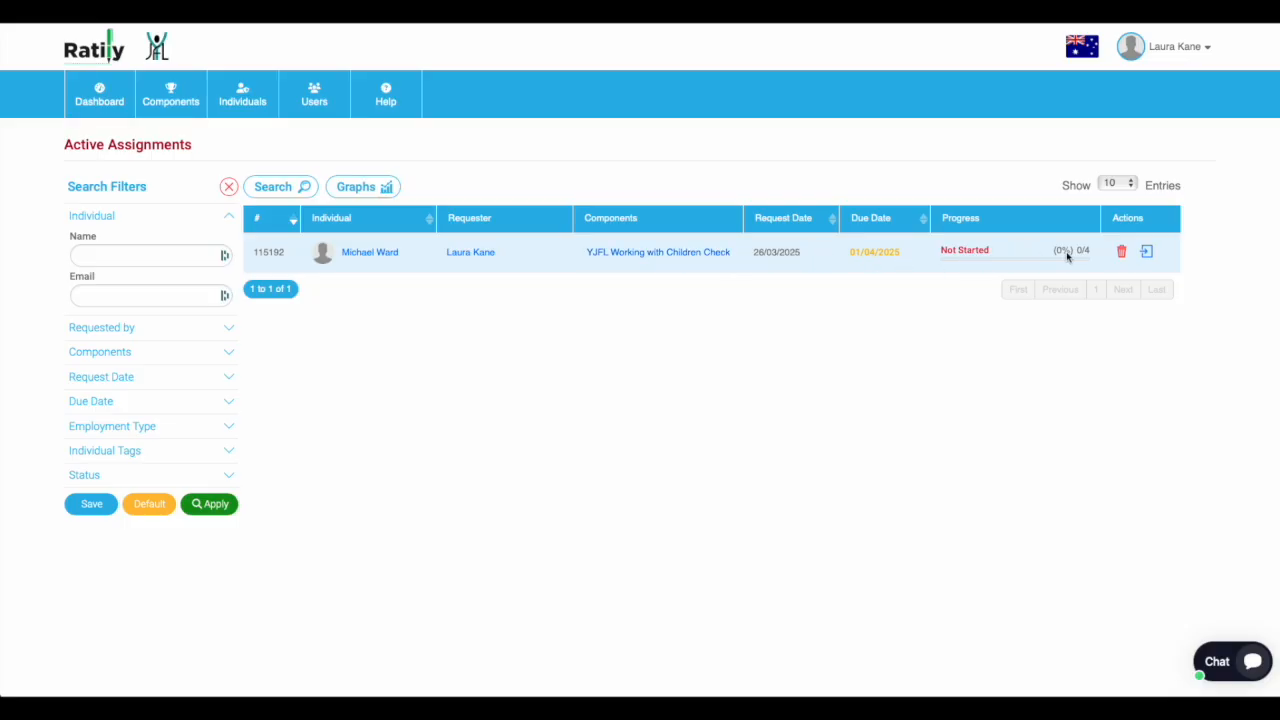
- Open the new assignment's details and review its Working with Children and Accrediation modules
click(1147, 253)
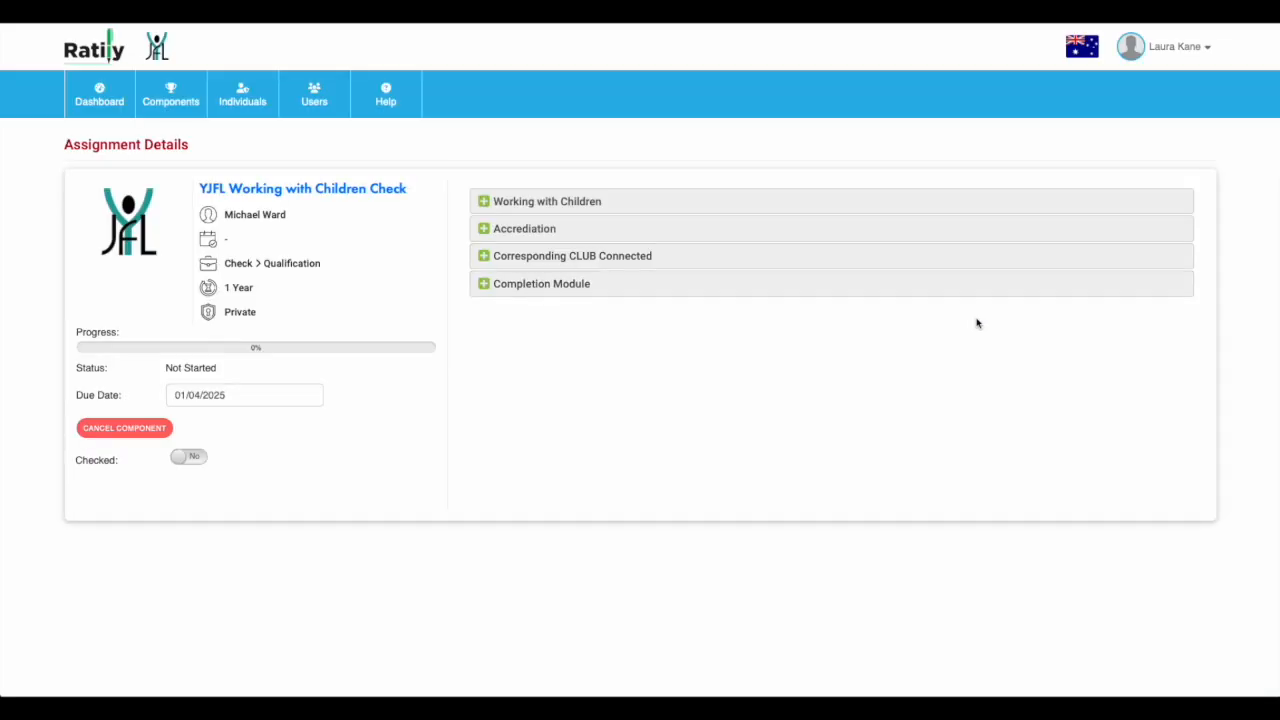
click(483, 202)
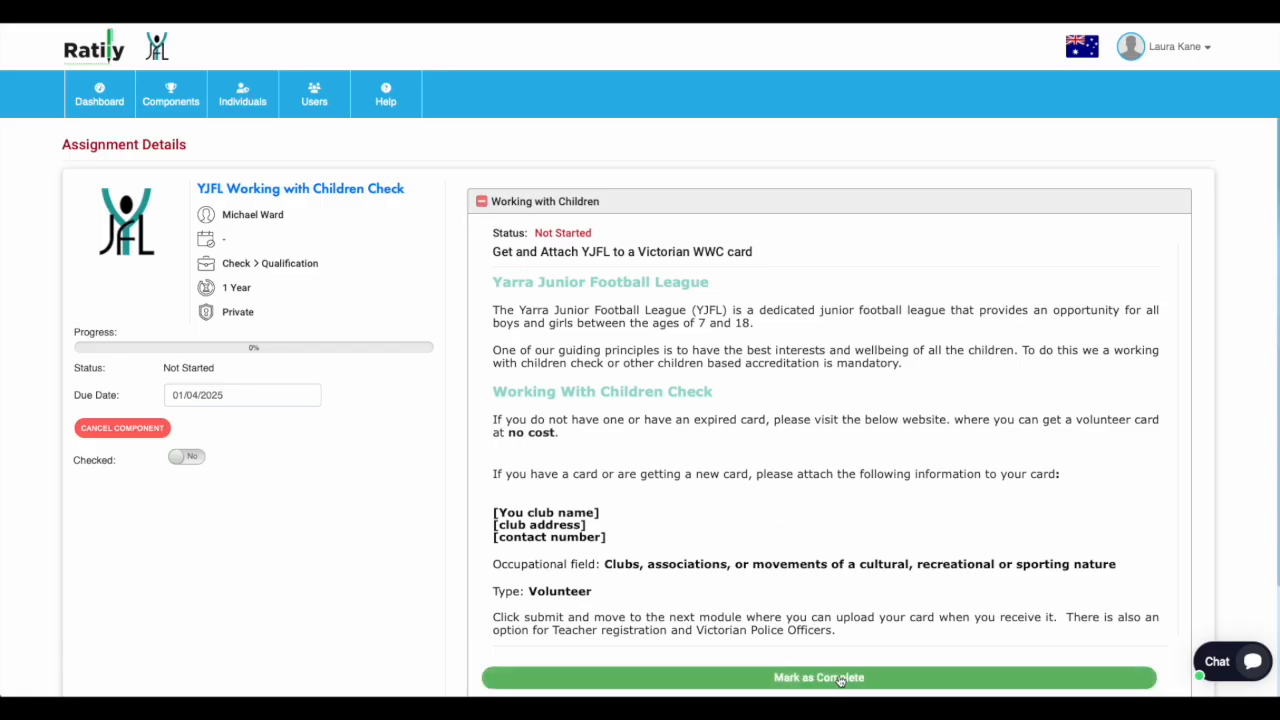
click(481, 202)
click(484, 229)
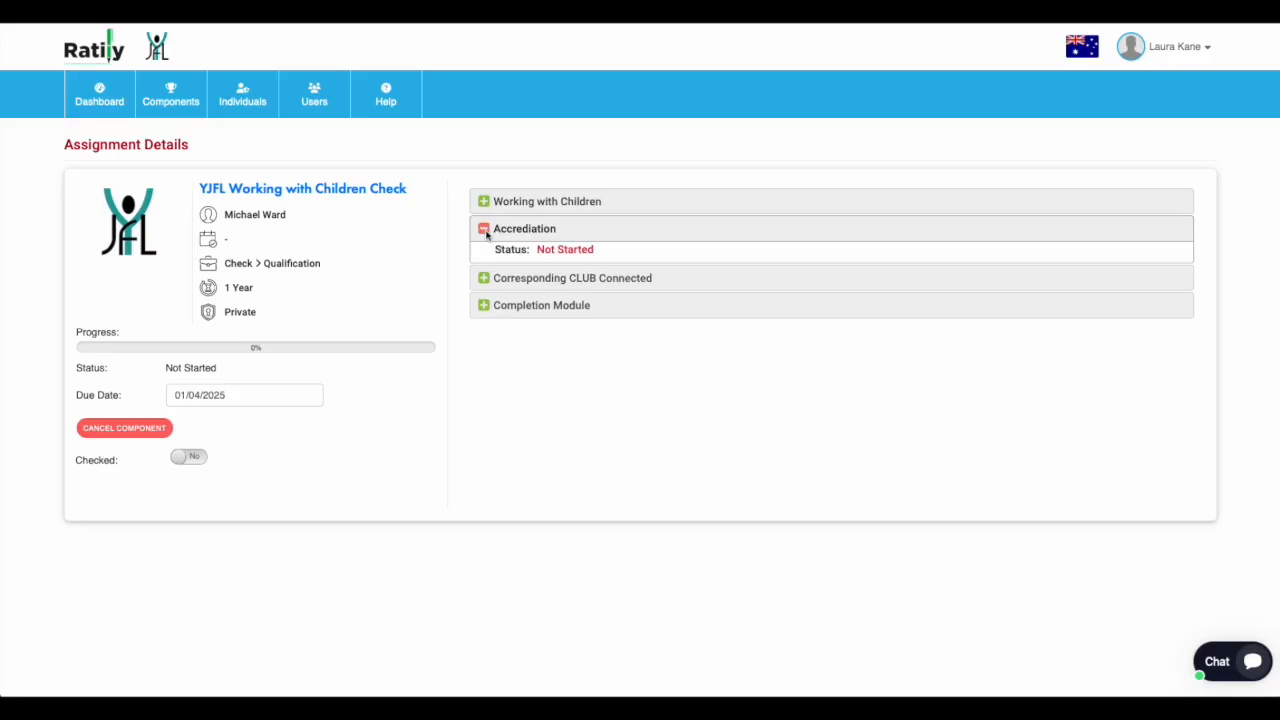
scroll(663, 432, down, 1)
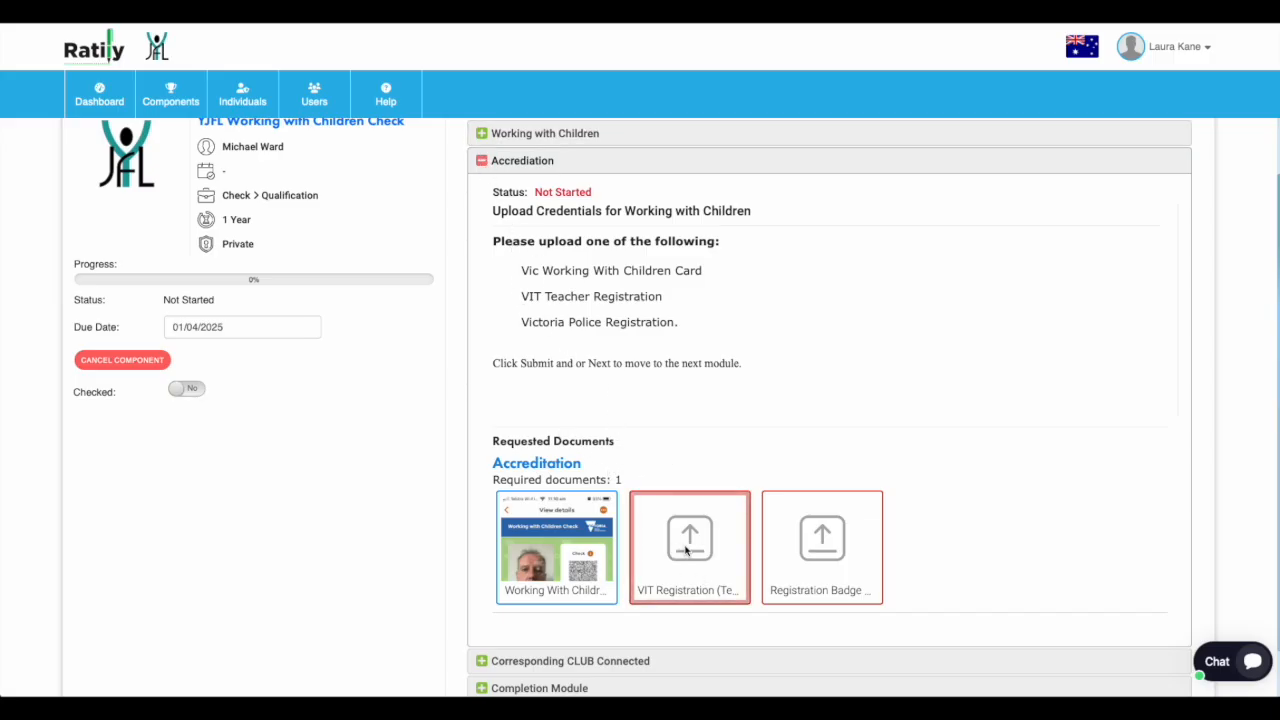
scroll(657, 394, down, 1)
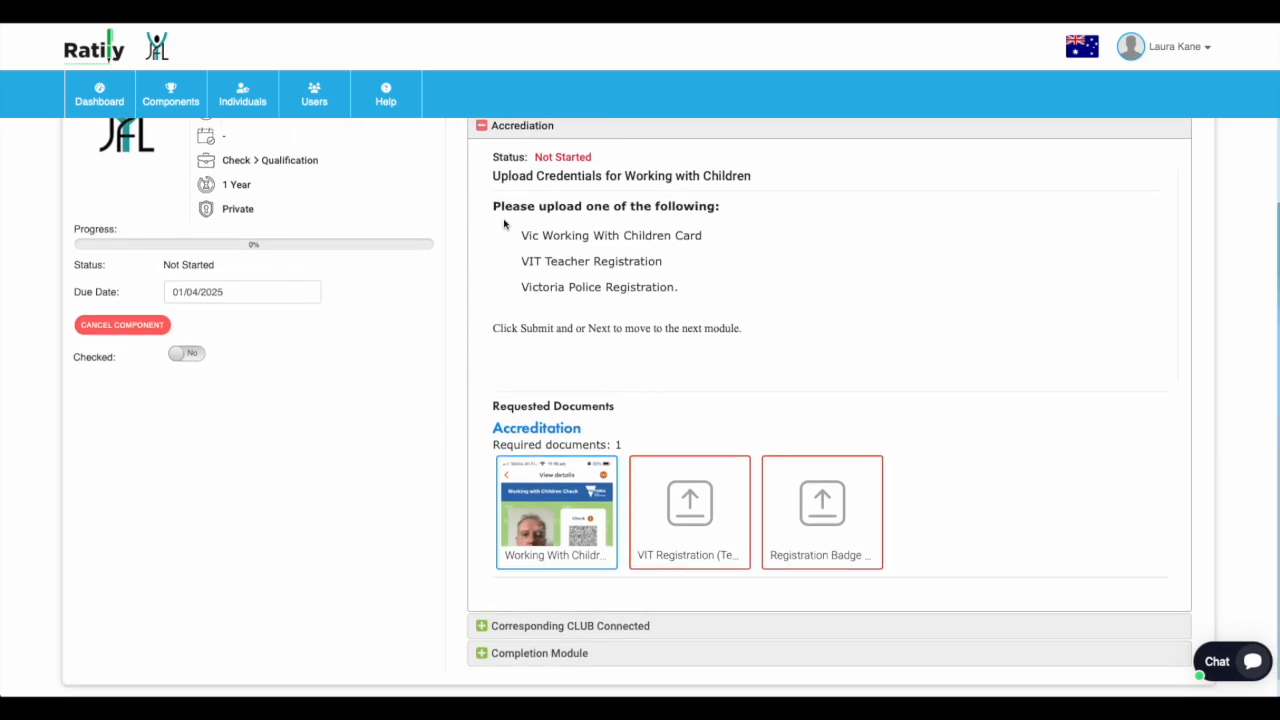
scroll(490, 200, up, 1)
click(485, 147)
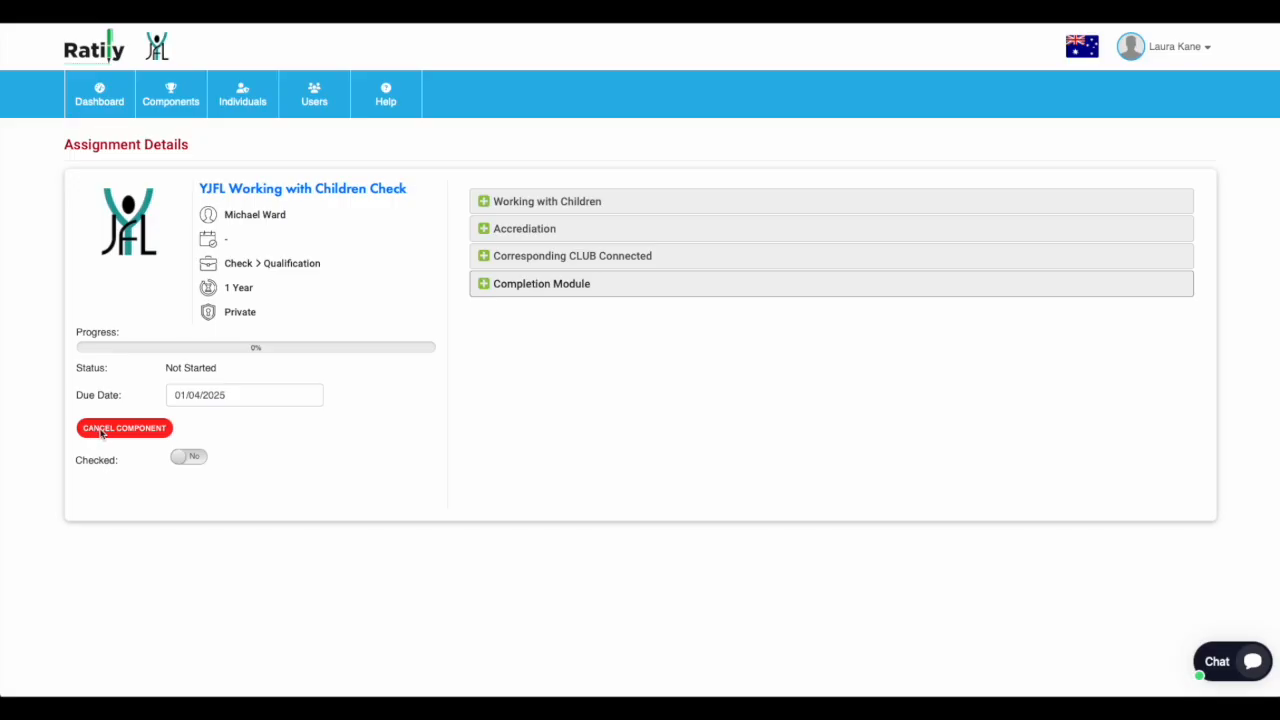
- Set the assignment's due date to 02/04/2025 and save the change
click(228, 397)
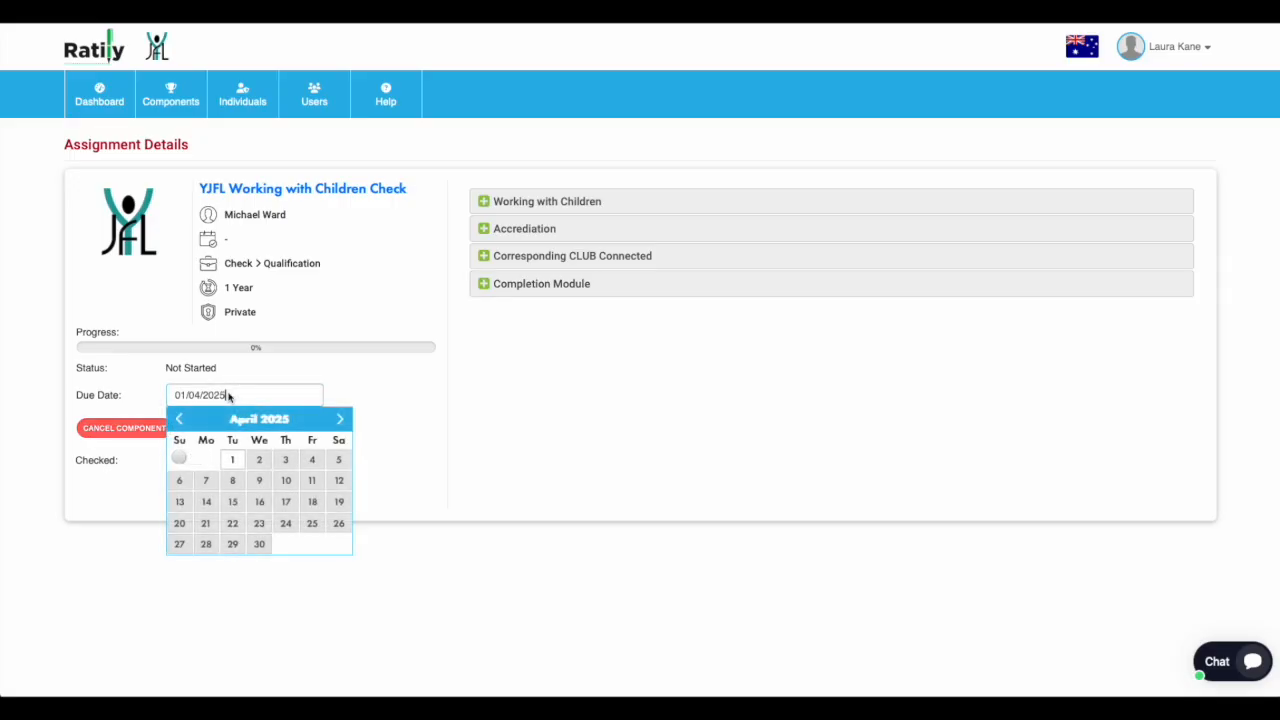
click(259, 466)
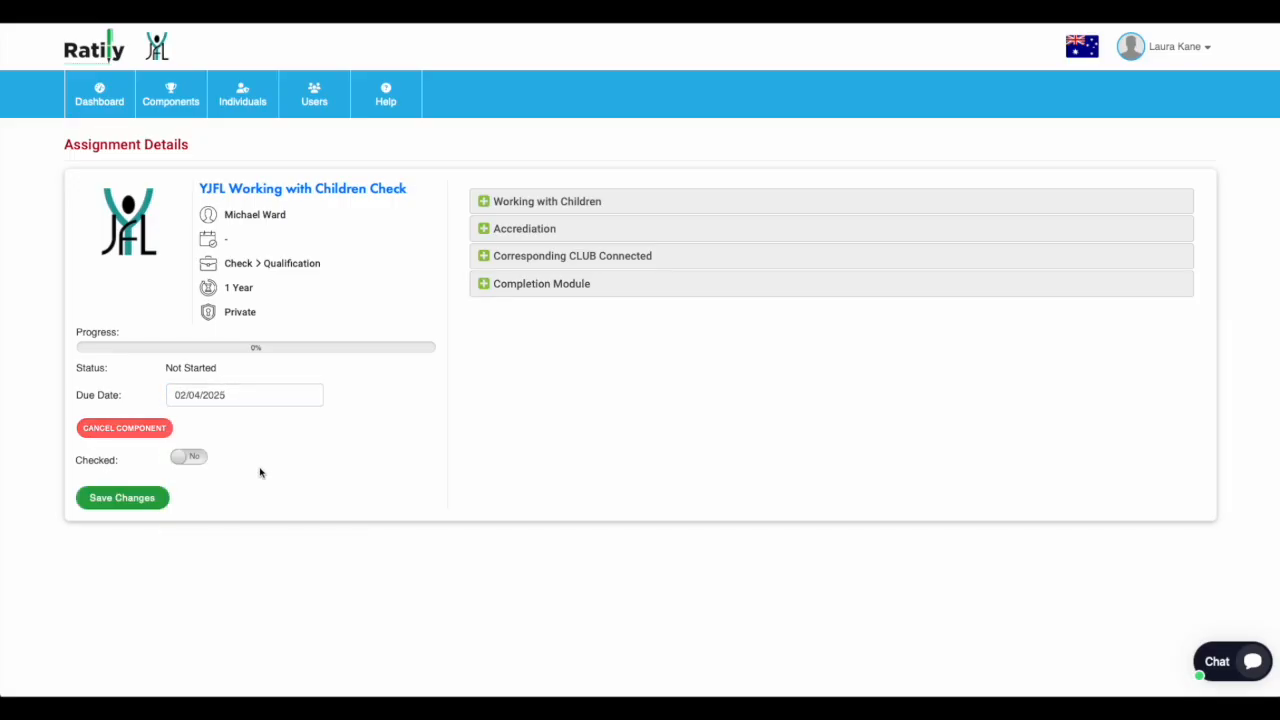
click(120, 500)
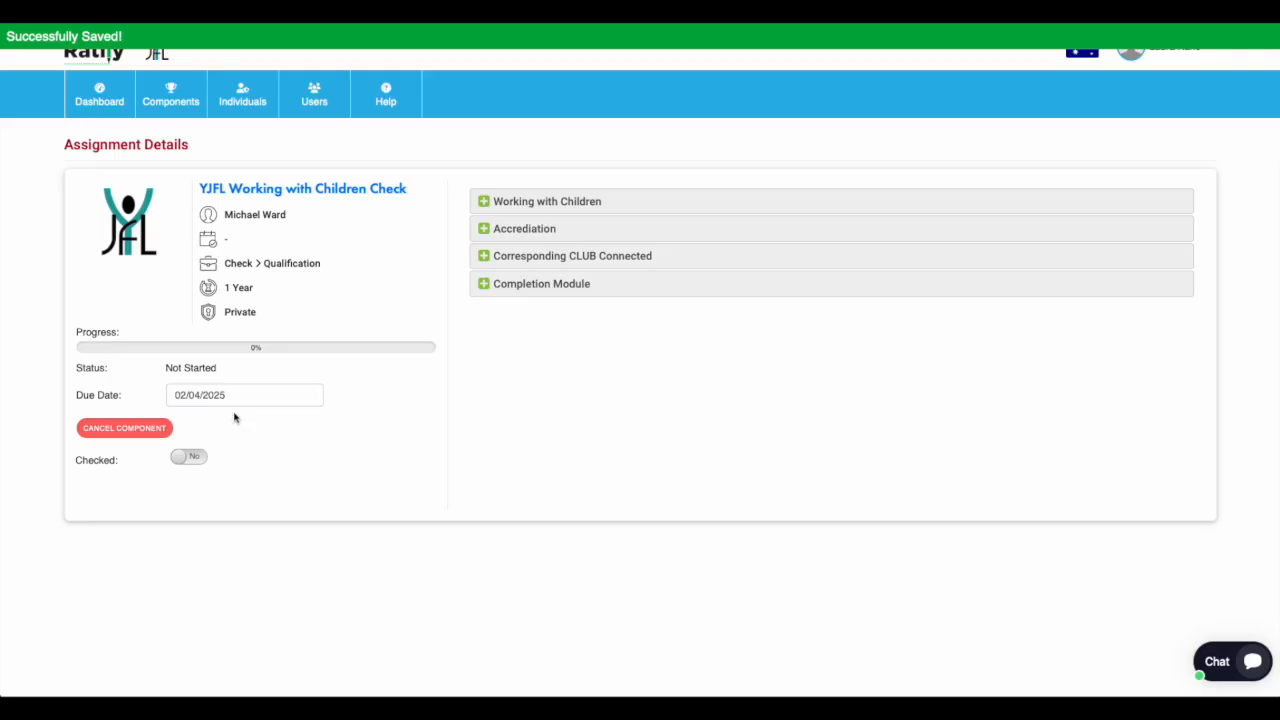
- Mark the assignment as checked and view its entry on the YJFL Working with Children Check component page
click(190, 459)
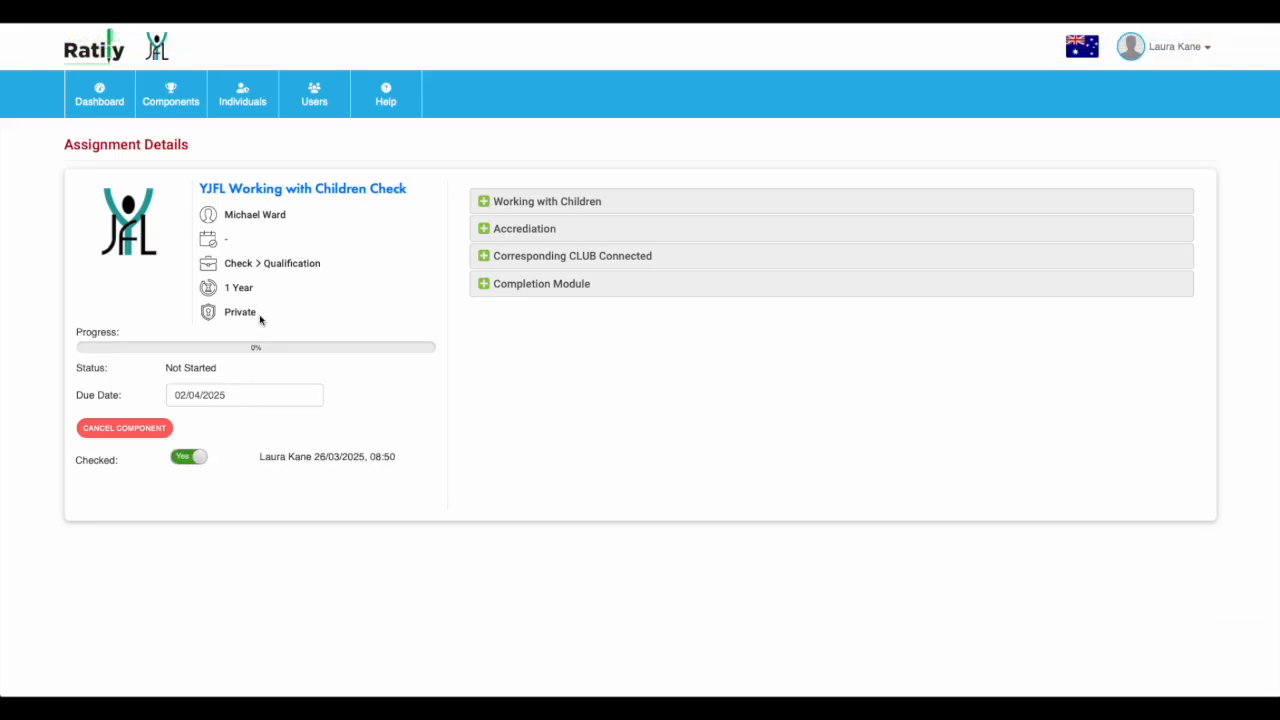
click(188, 108)
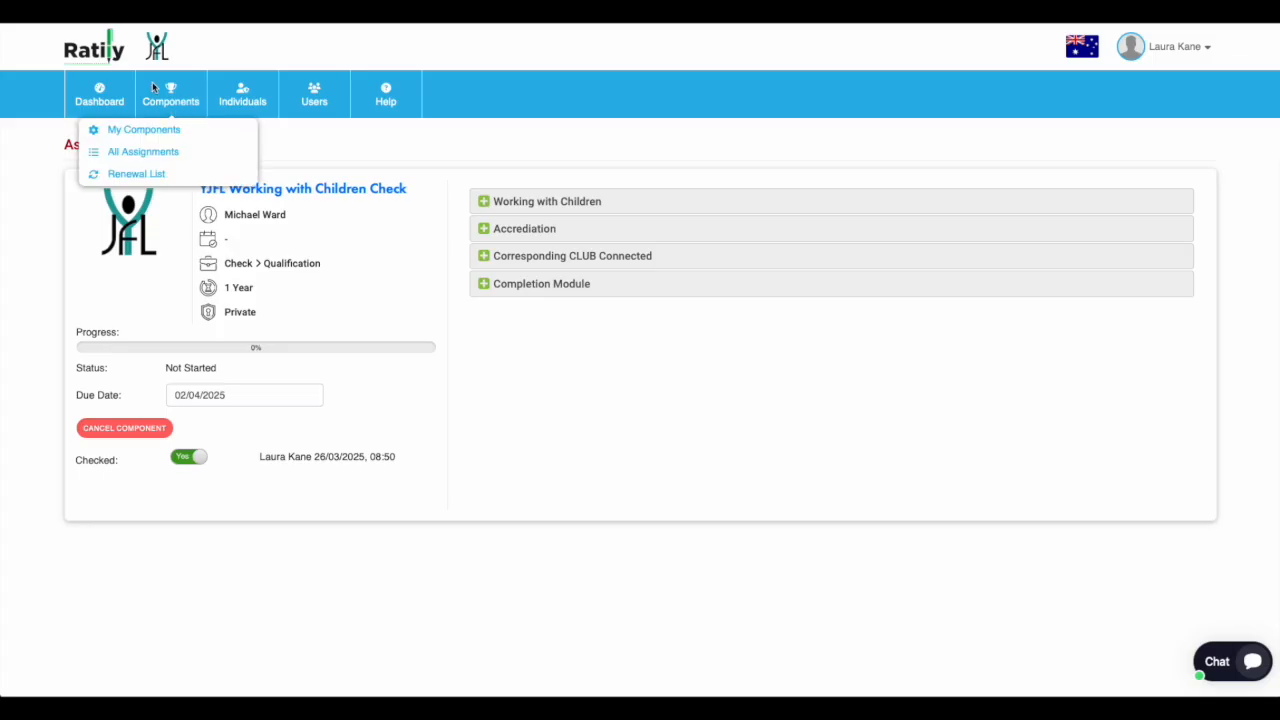
key(alt+Left)
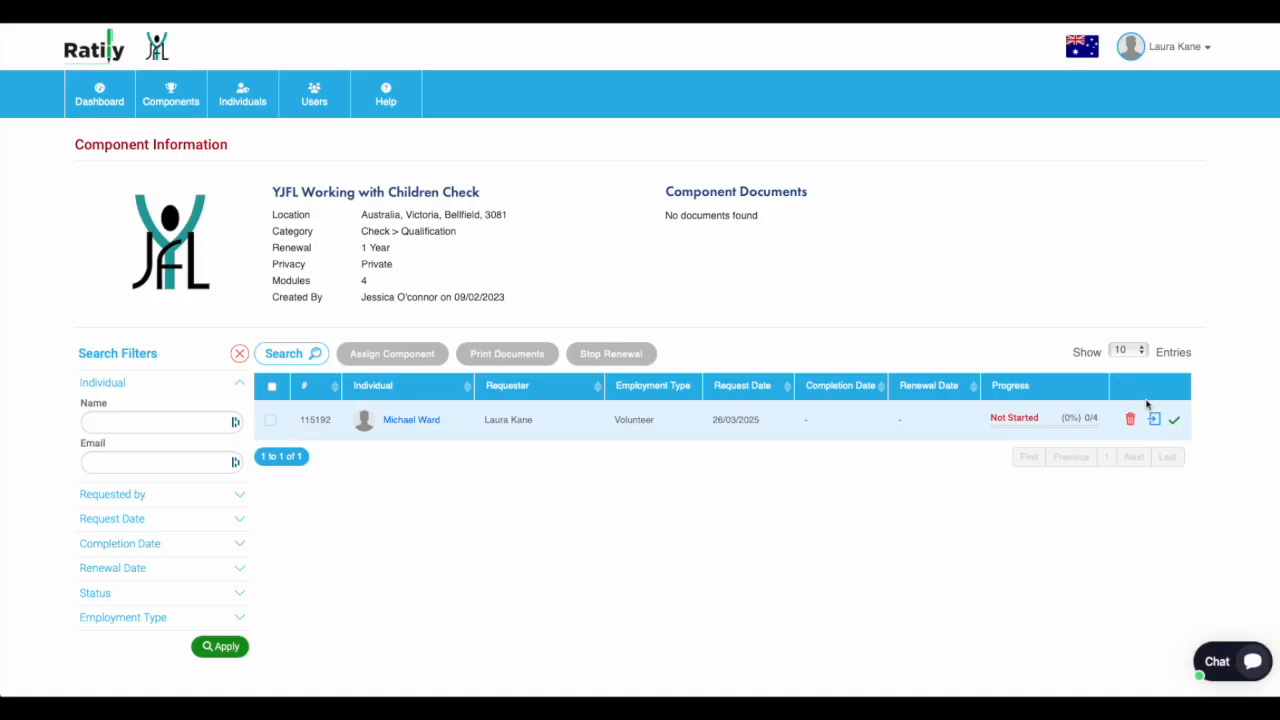
- Reopen the assignment's details from the component page and set Checked back to No
click(1154, 419)
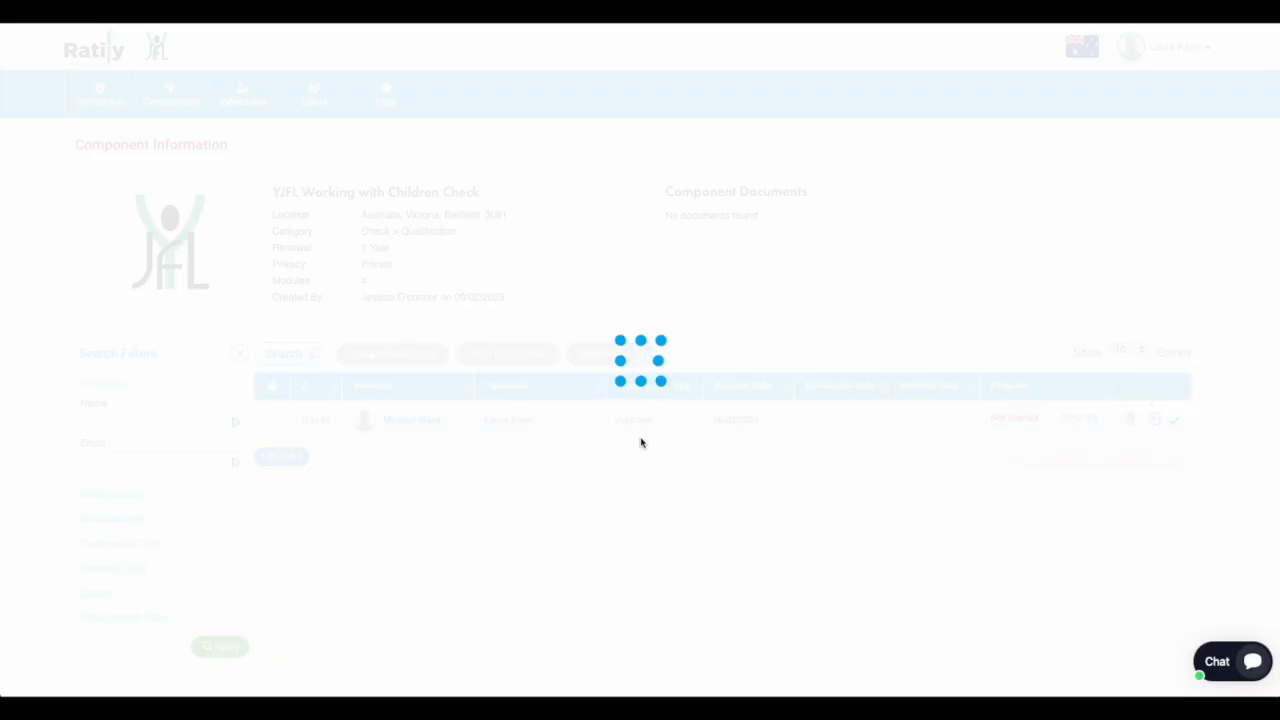
click(185, 457)
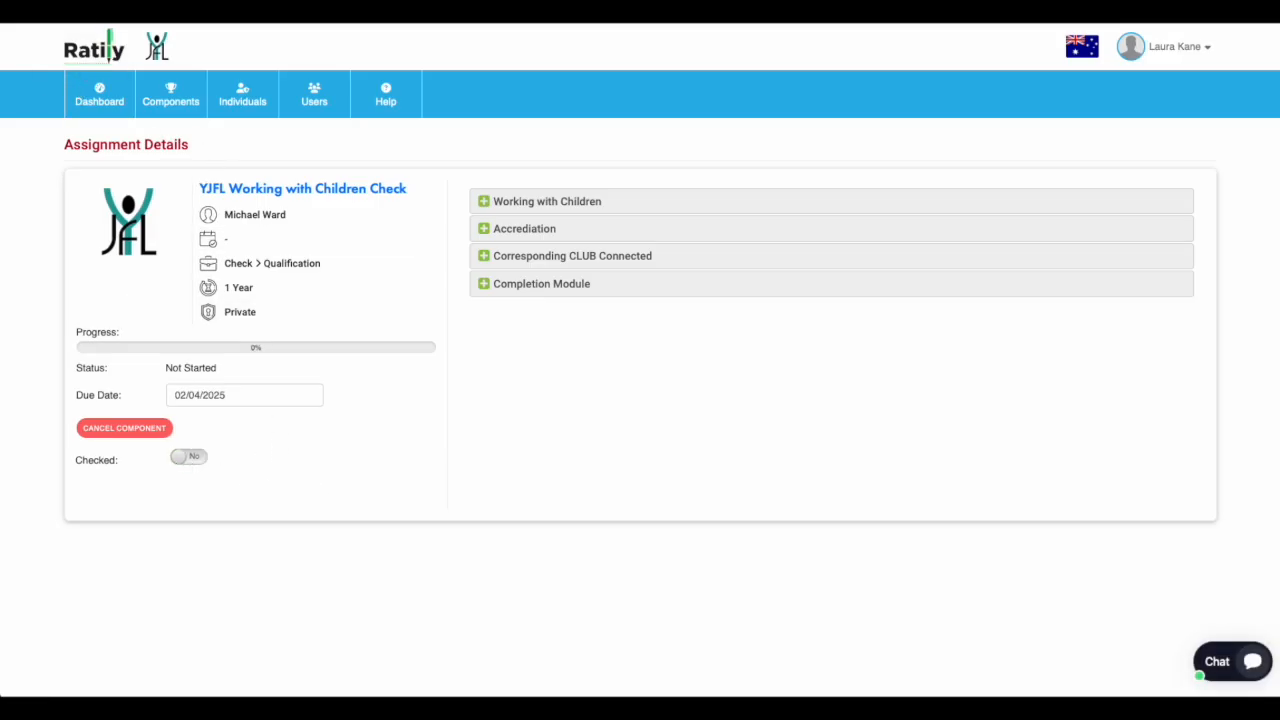
- Go to the Assign Components page and open its Bulk Assign form
key(alt+Left)
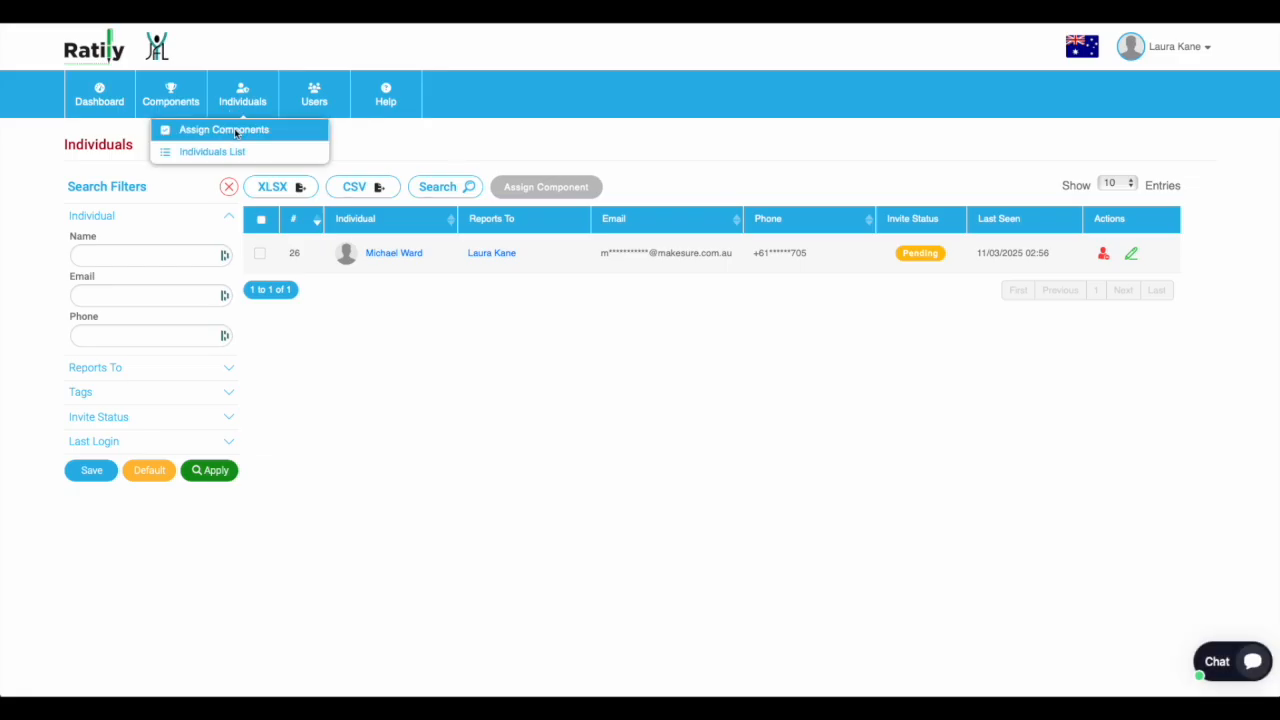
click(236, 133)
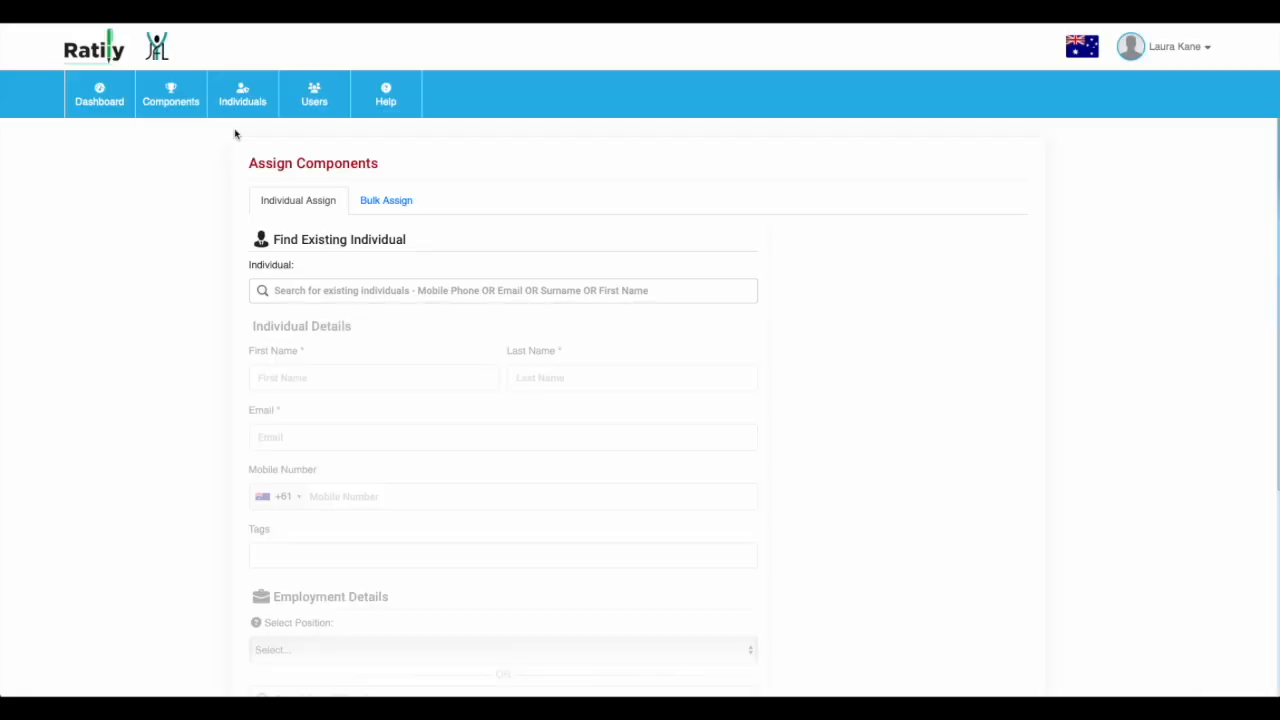
click(390, 205)
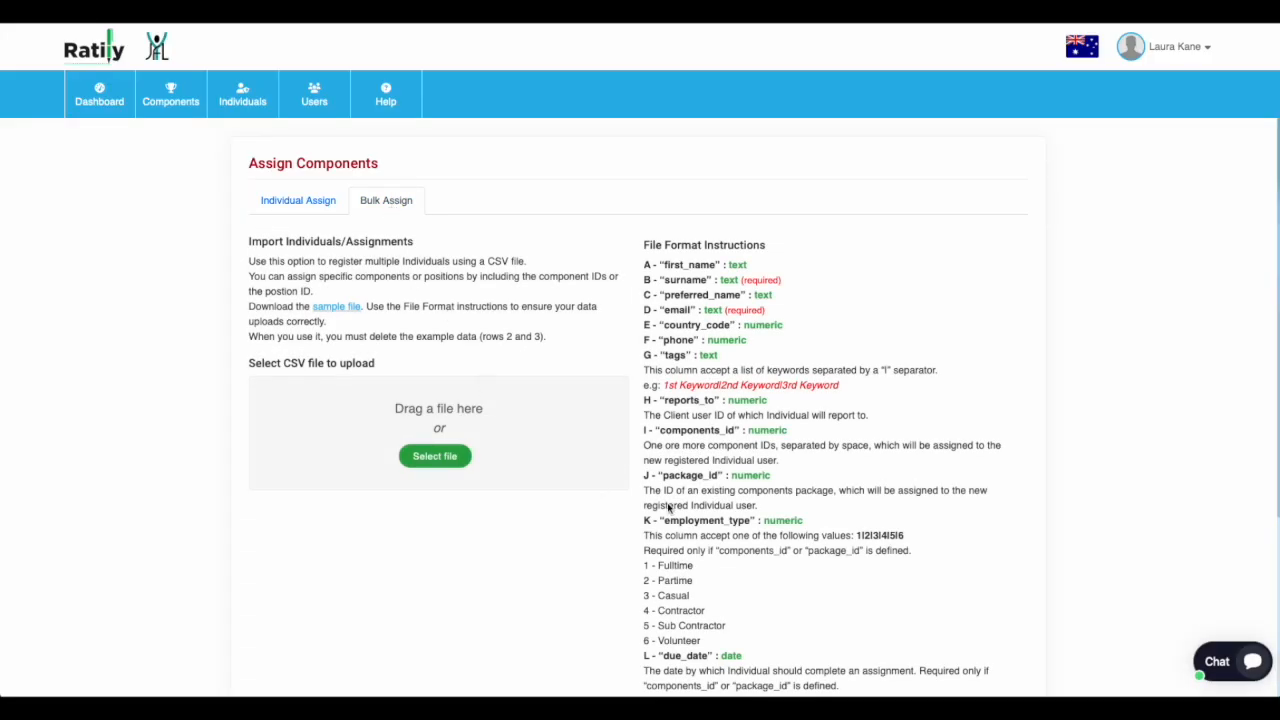
- Switch to the csv_template spreadsheet in Numbers, review its columns and example rows, and minimise it
key(ctrl+Up)
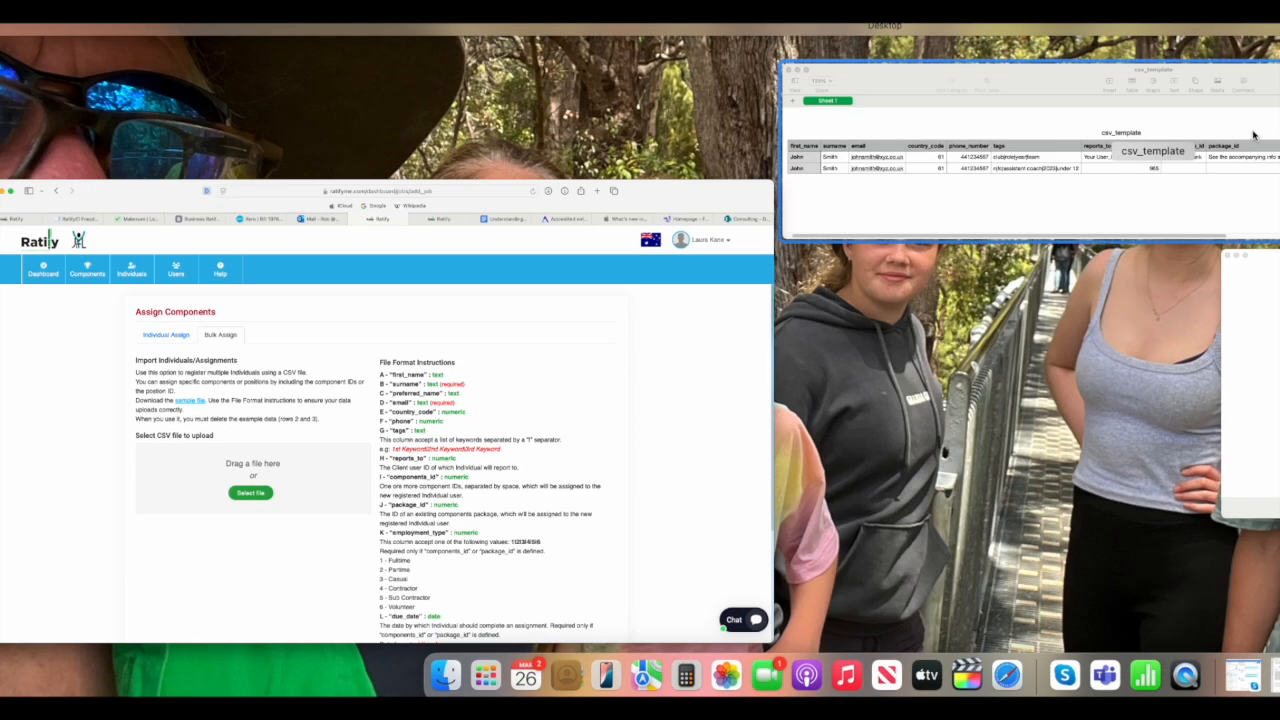
click(1054, 141)
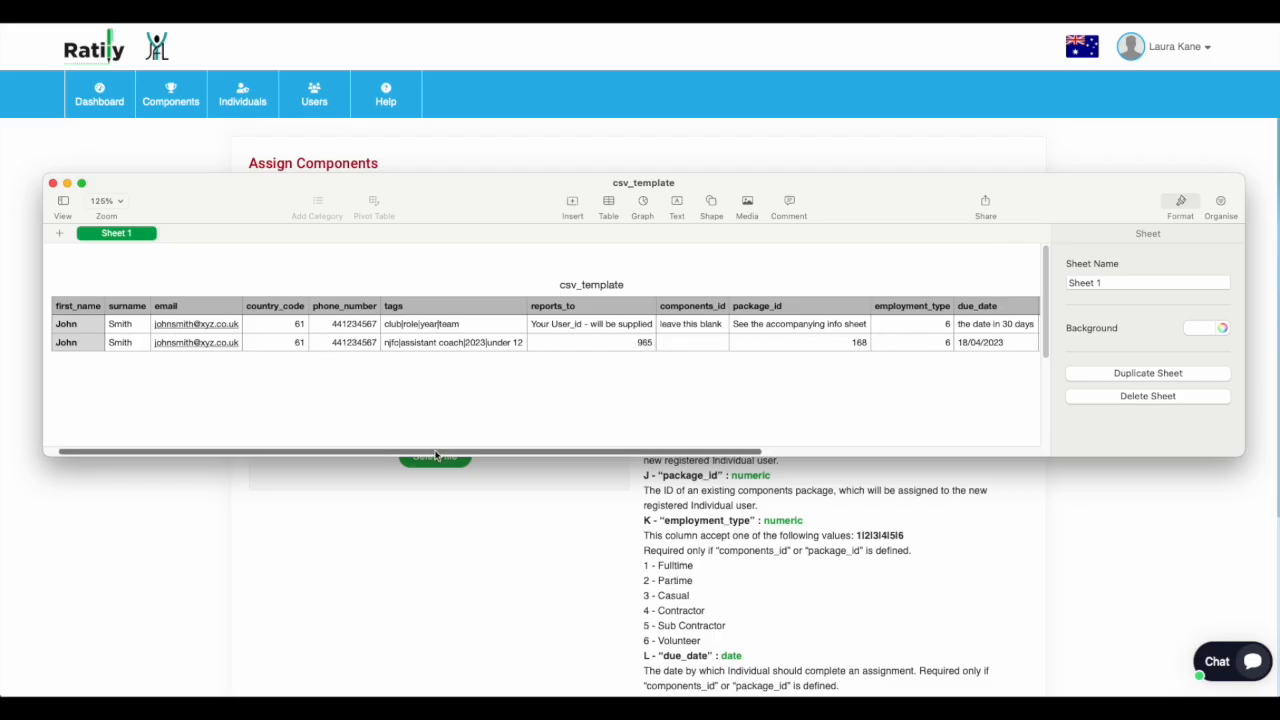
mouse_move(438, 452)
mouse_down()
mouse_move(642, 456)
mouse_move(463, 452)
mouse_up()
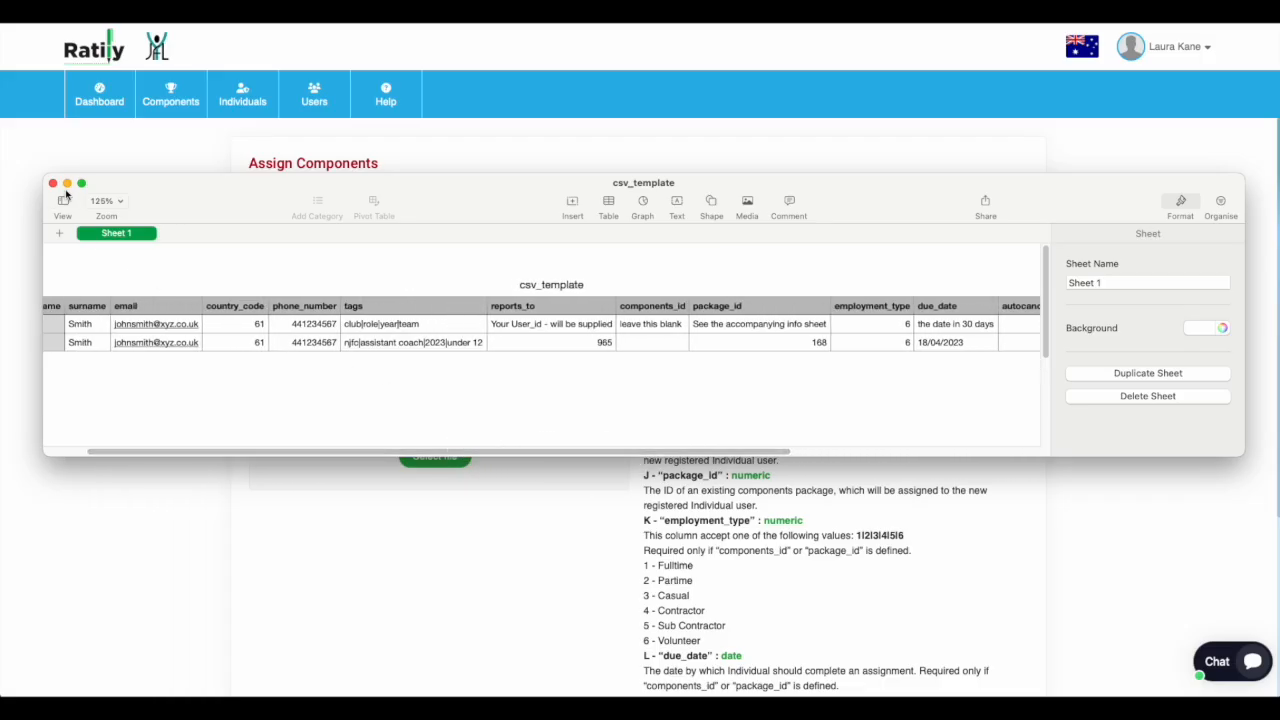
click(67, 184)
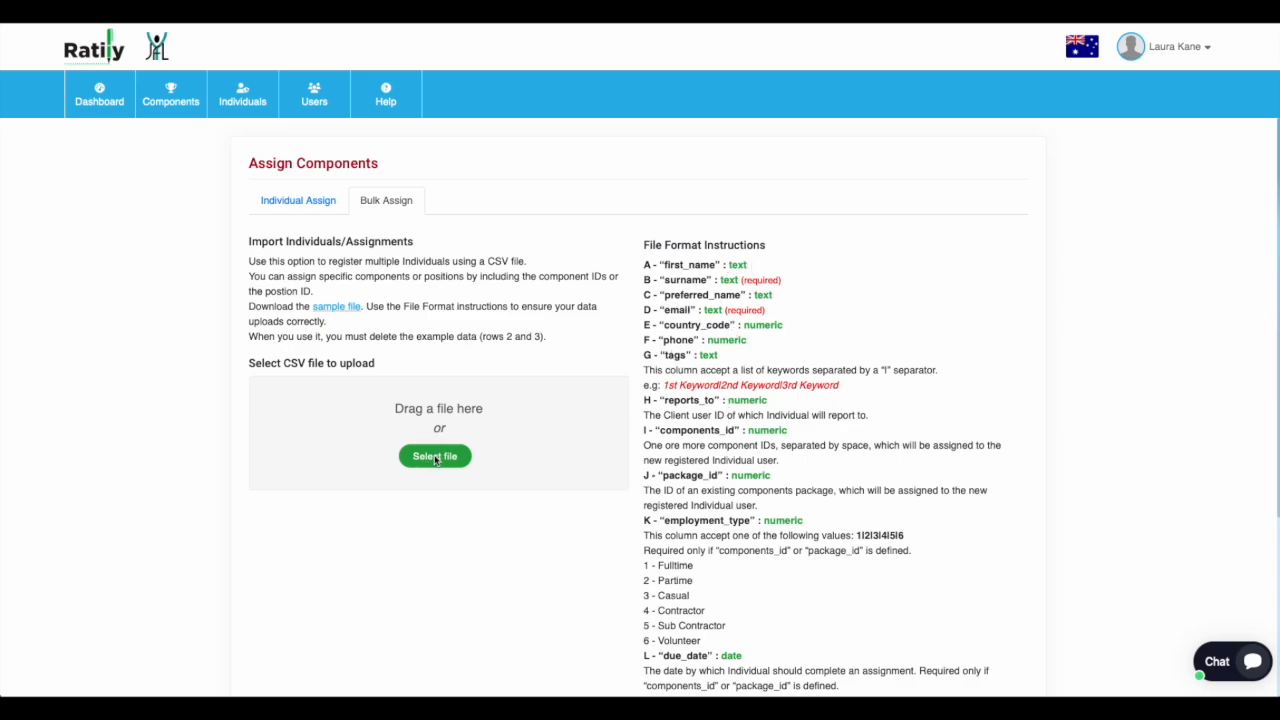
- Choose csv_template.csv from the Downloads folder as the bulk assignment file
click(437, 460)
click(436, 461)
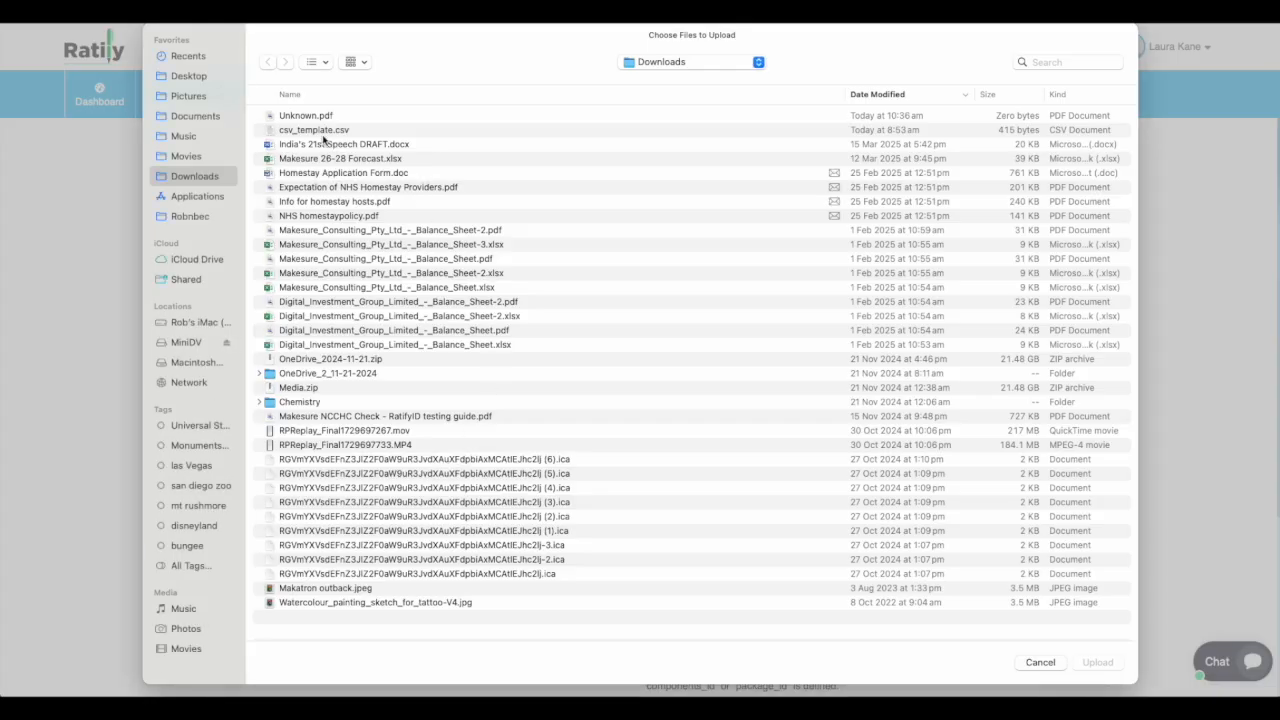
double_click(313, 134)
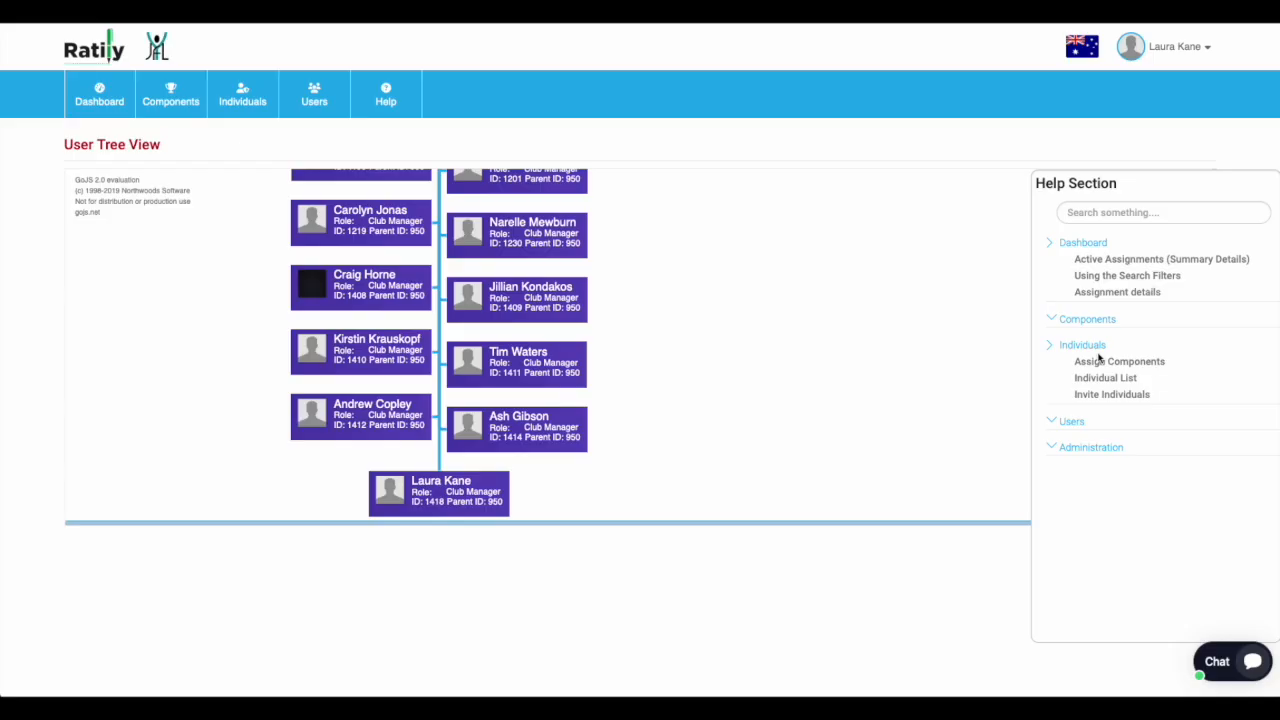
- Open the Assign Components topic under Individuals in the Help Section
click(1099, 361)
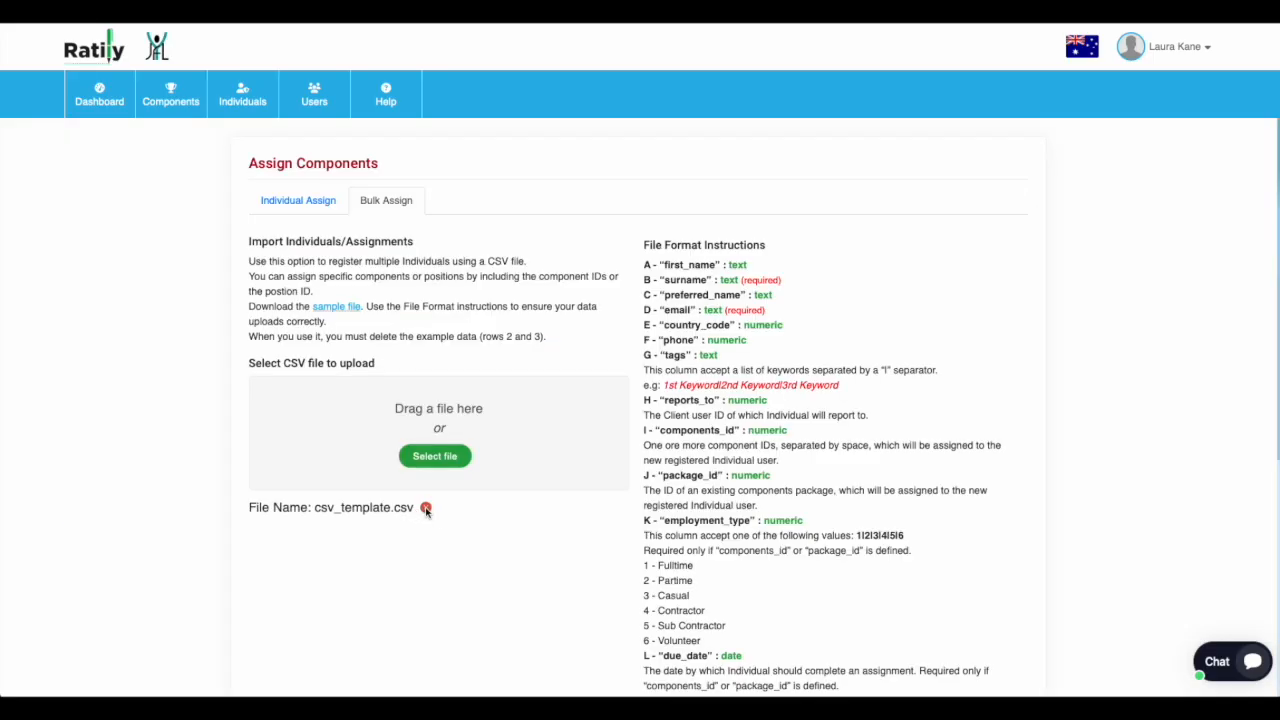
- Remove the second person from the Individuals list imported from the CSV file
scroll(430, 515, down, 4)
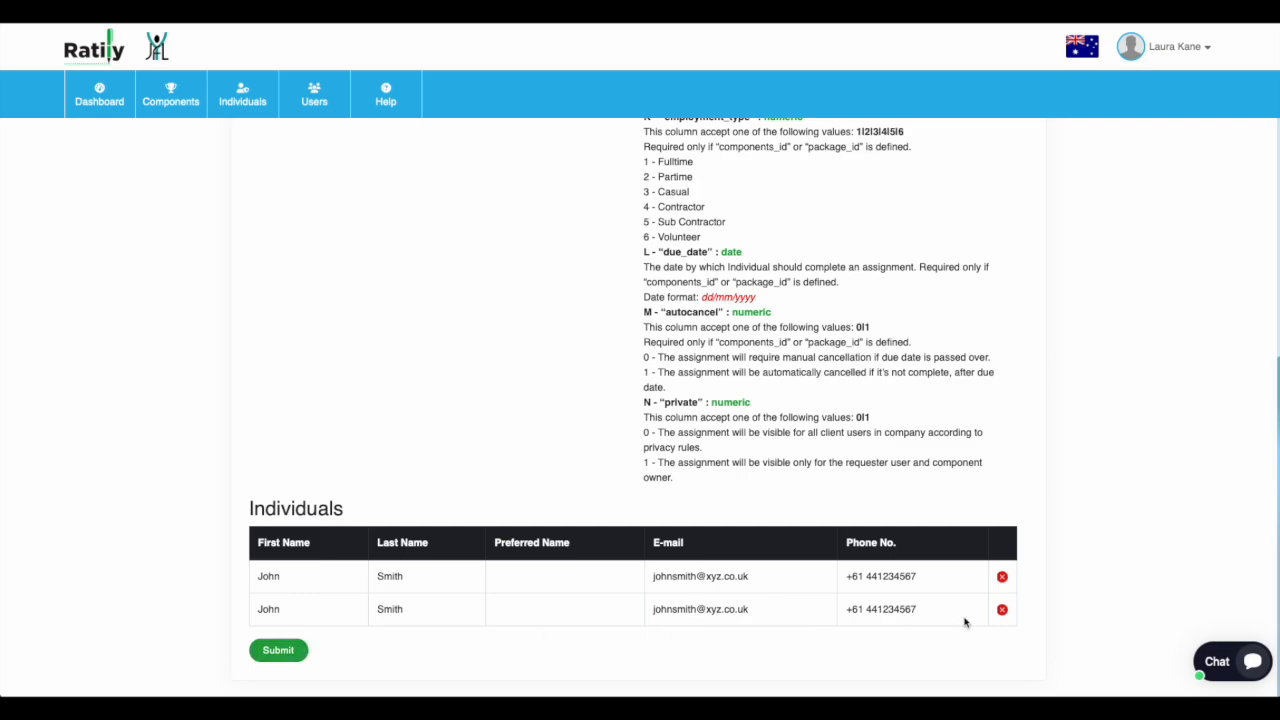
click(1002, 609)
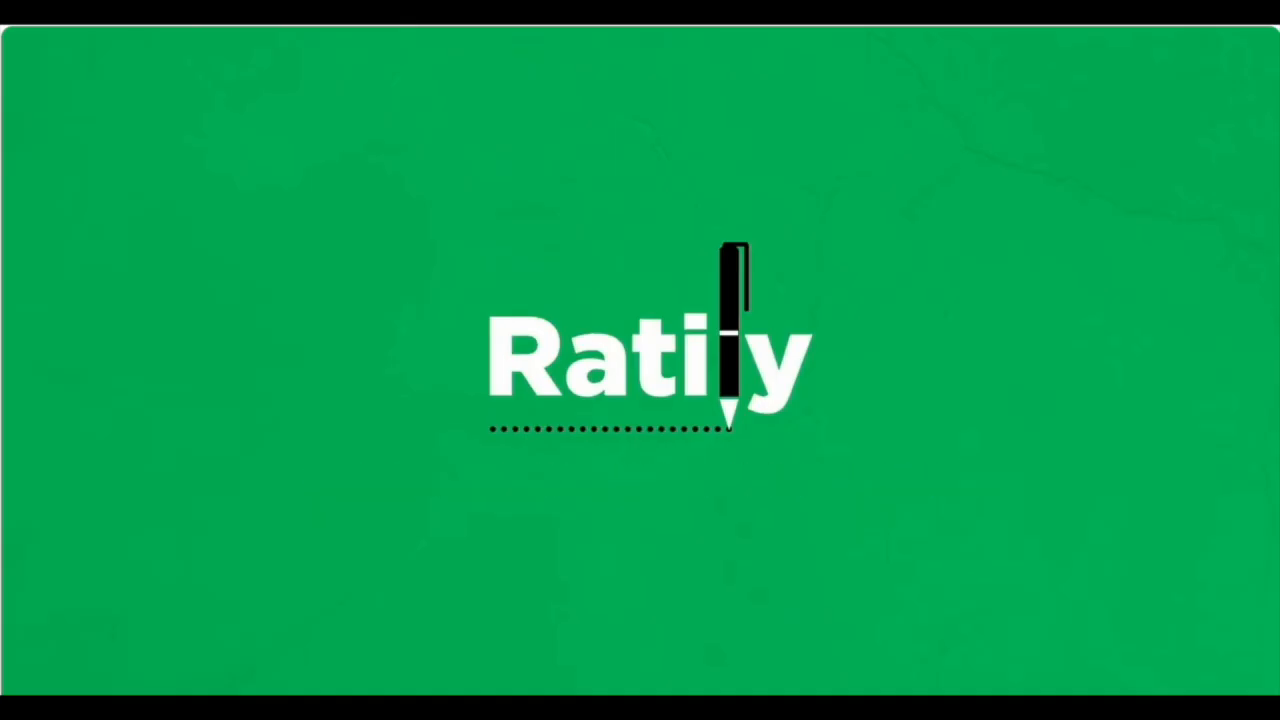
- Search for the existing individual by first name and surname and select the matching person for individual assignment
text(ry)
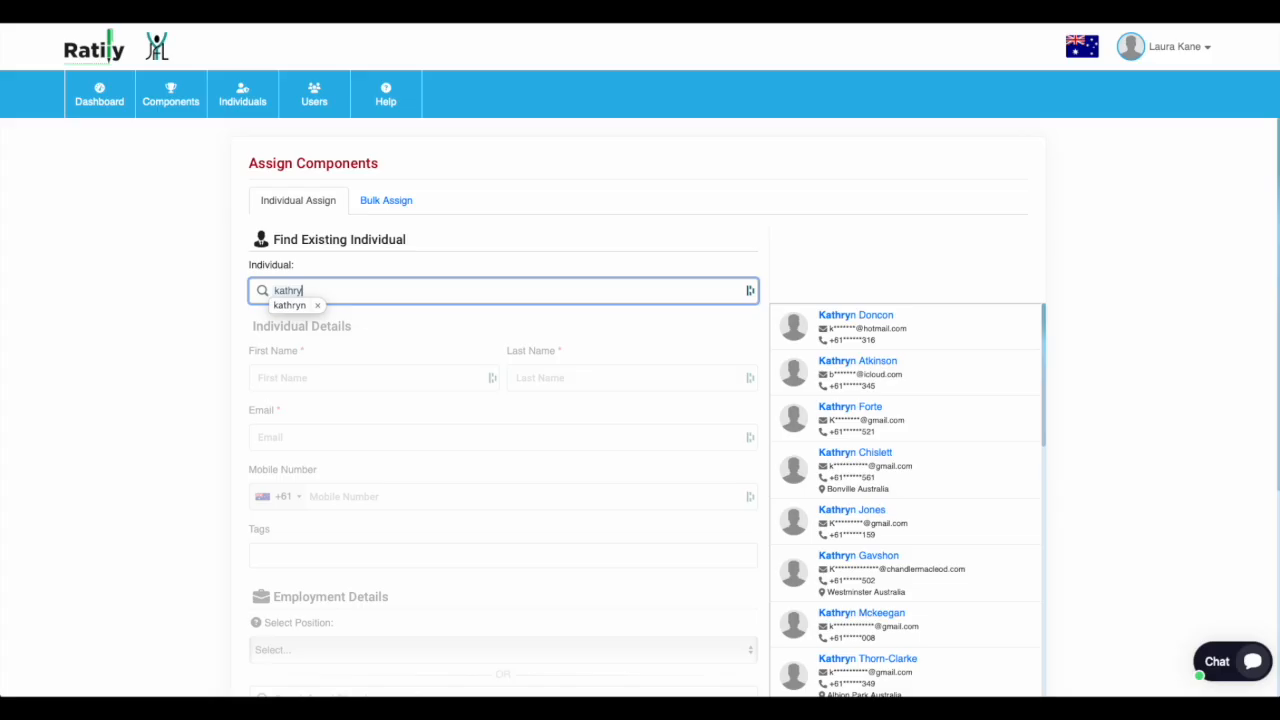
text(n v)
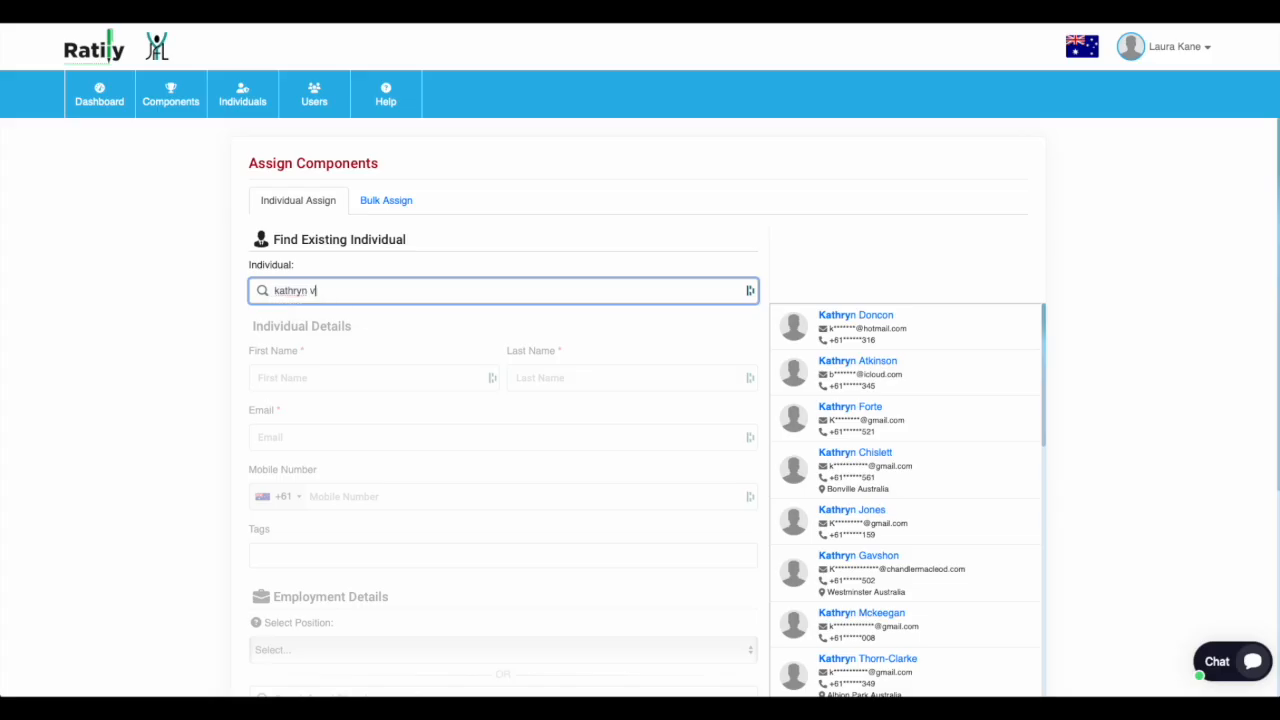
text(a)
click(858, 379)
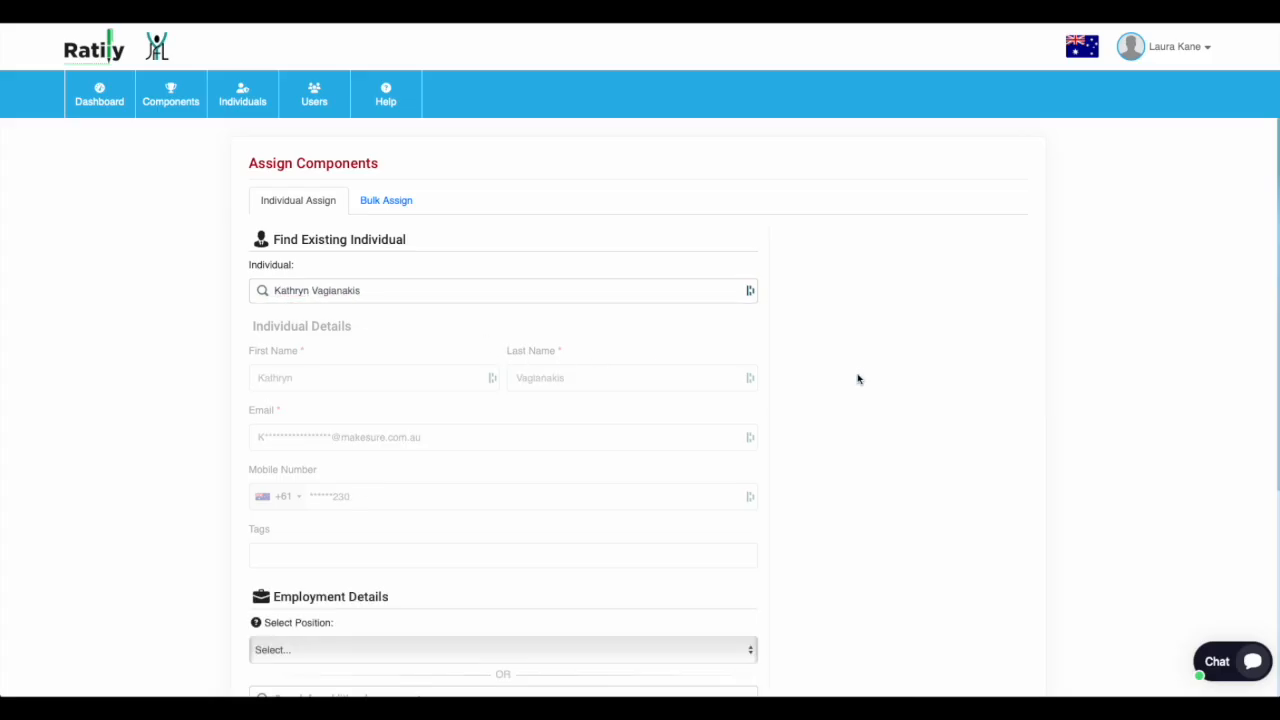
- Set the individual's position to Coach and choose to reassign the previously assigned AFL Coaches Accreditation component
scroll(400, 569, down, 1)
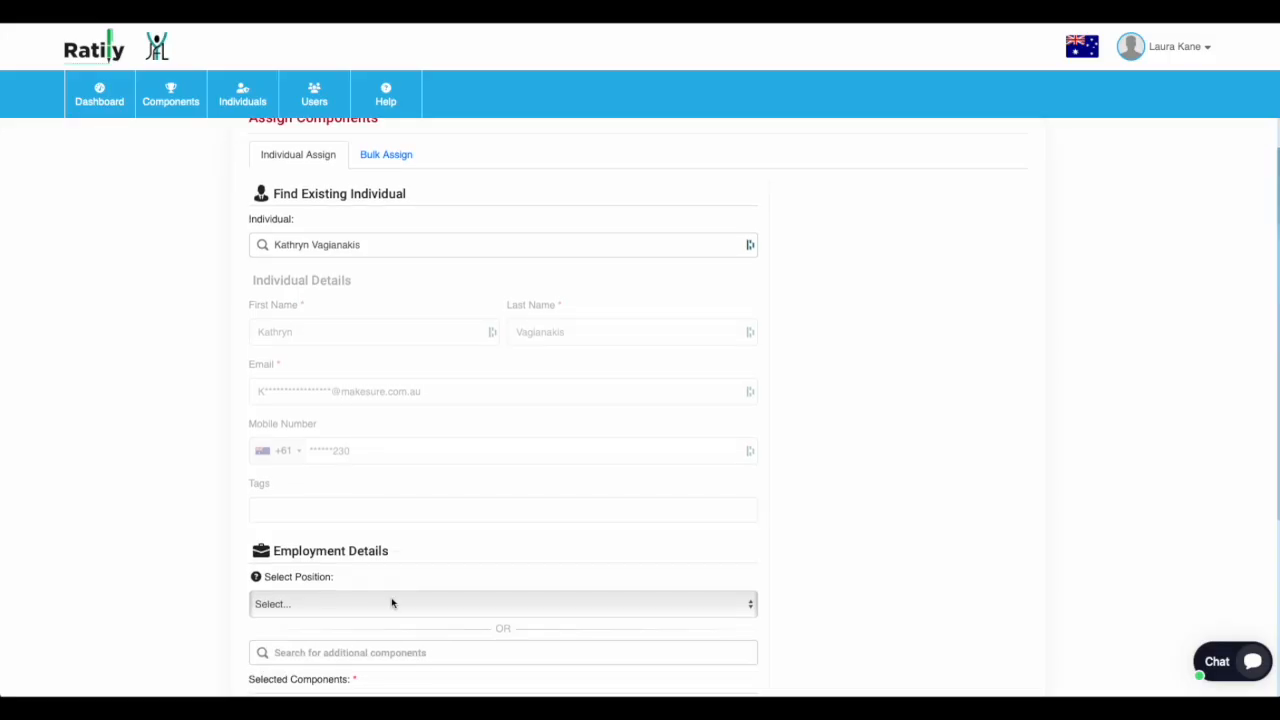
scroll(396, 611, down, 5)
click(361, 332)
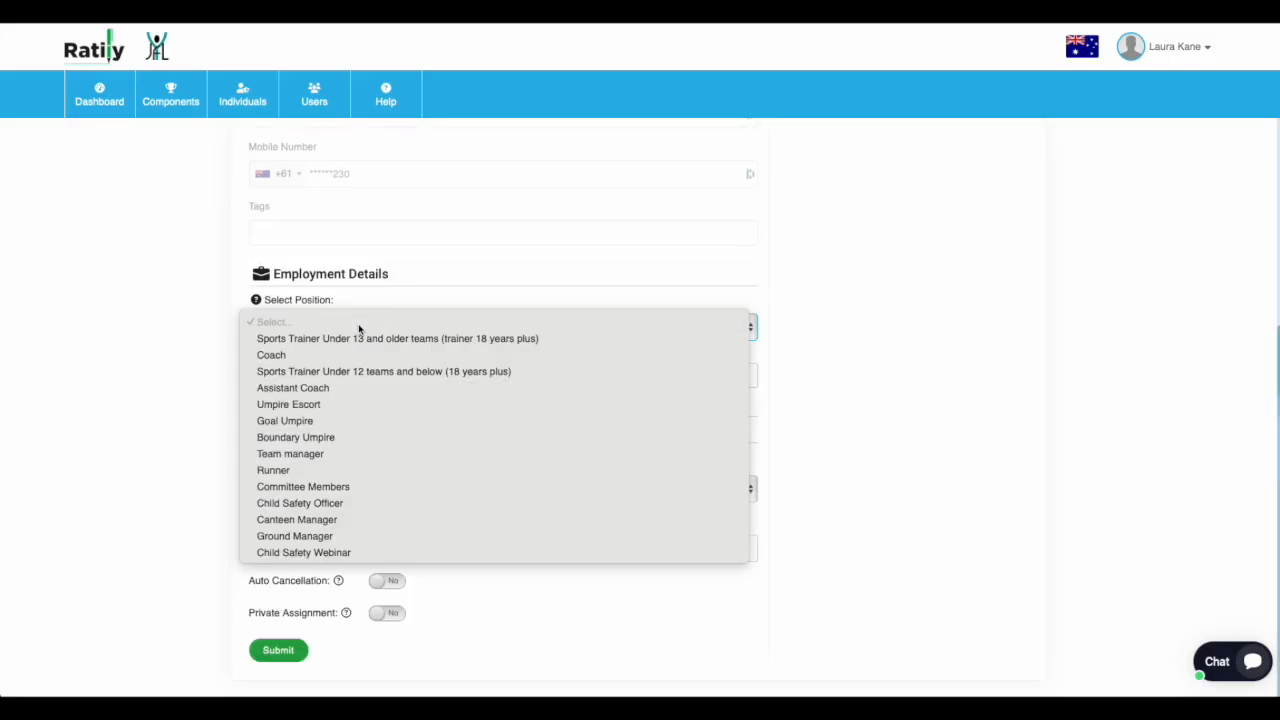
click(313, 358)
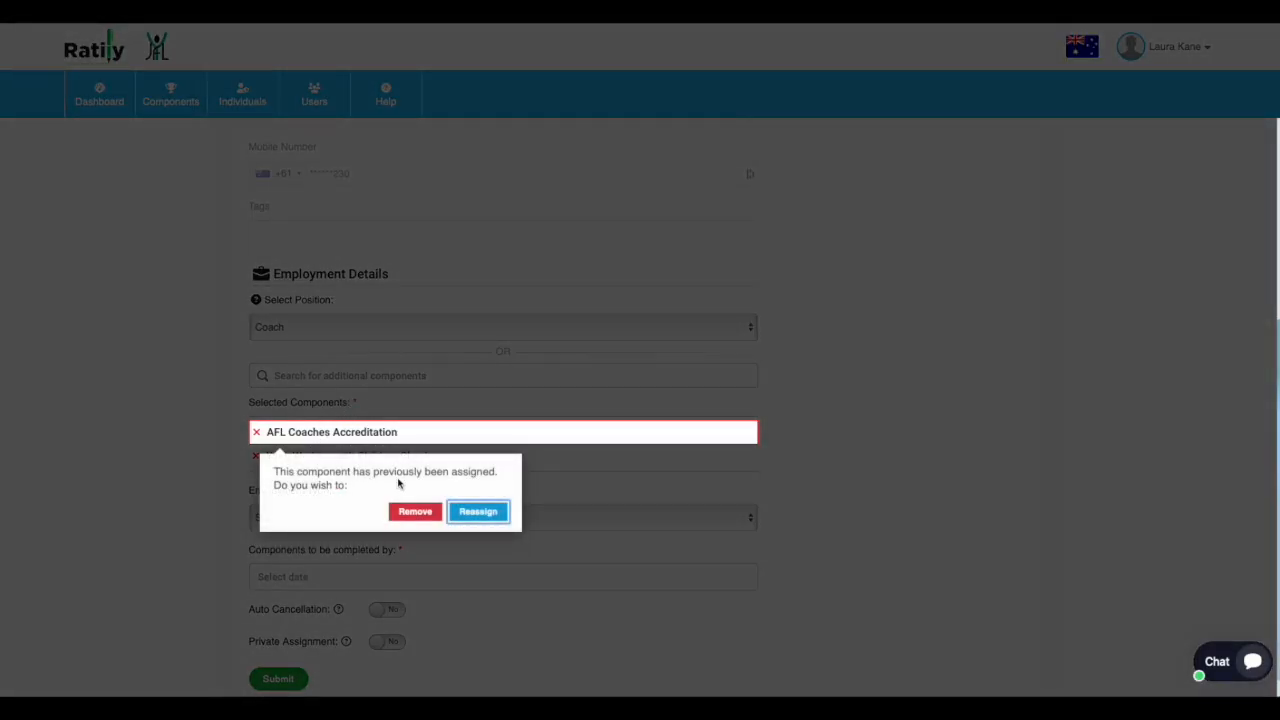
click(478, 512)
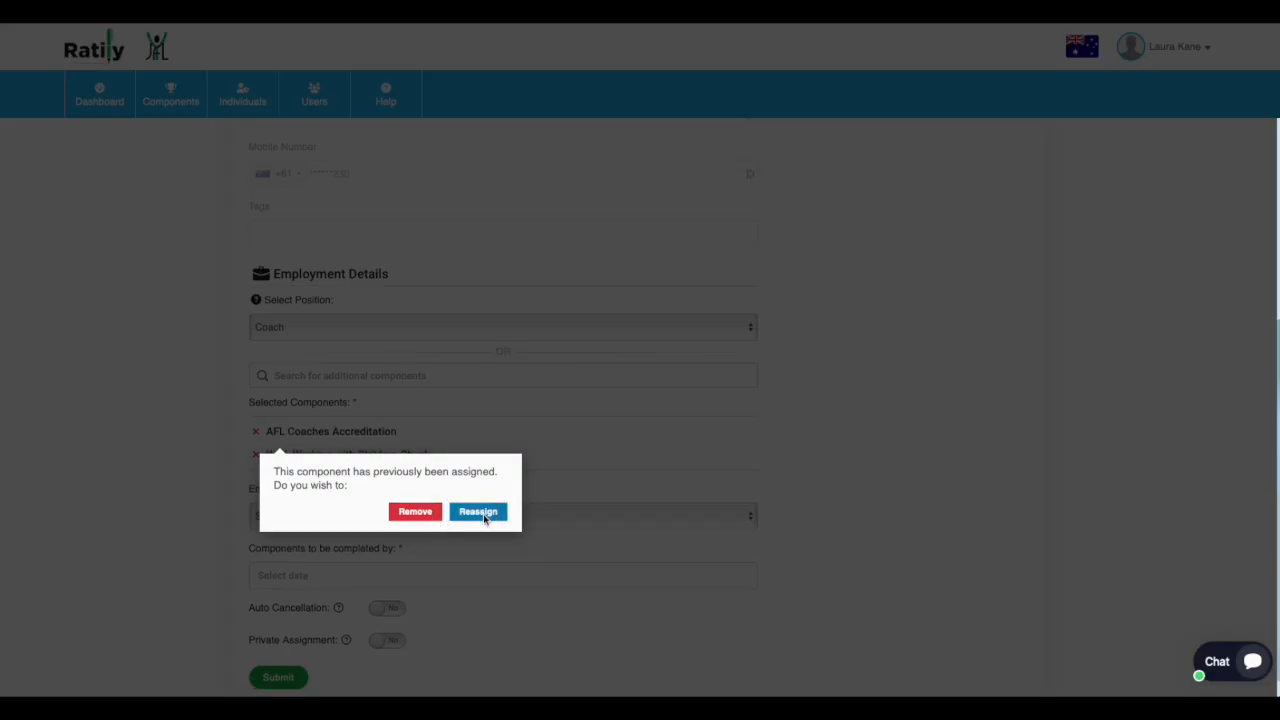